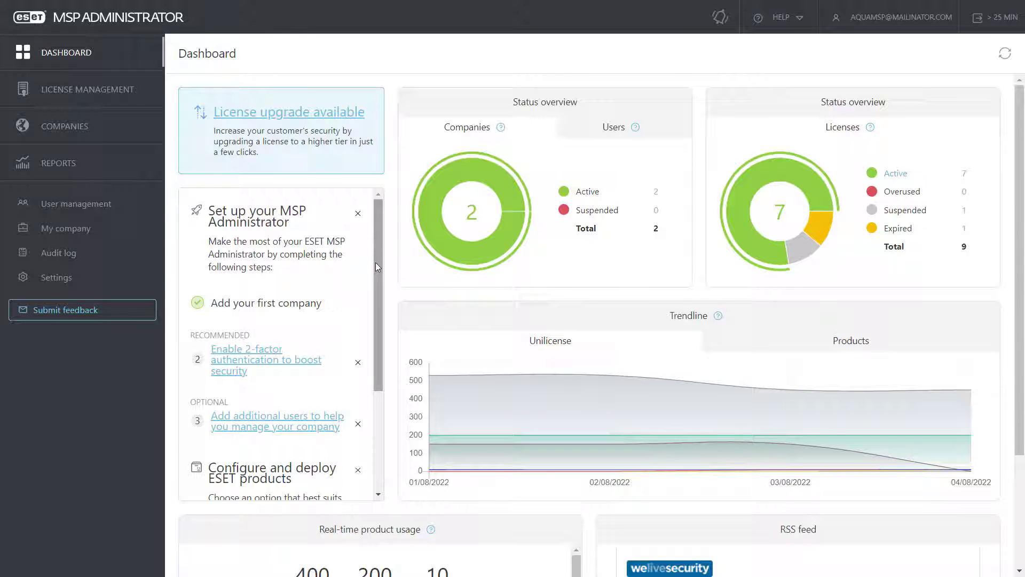
mouse_move(376, 262)
left_mouse_down()
mouse_move(387, 285)
mouse_move(383, 238)
left_mouse_up()
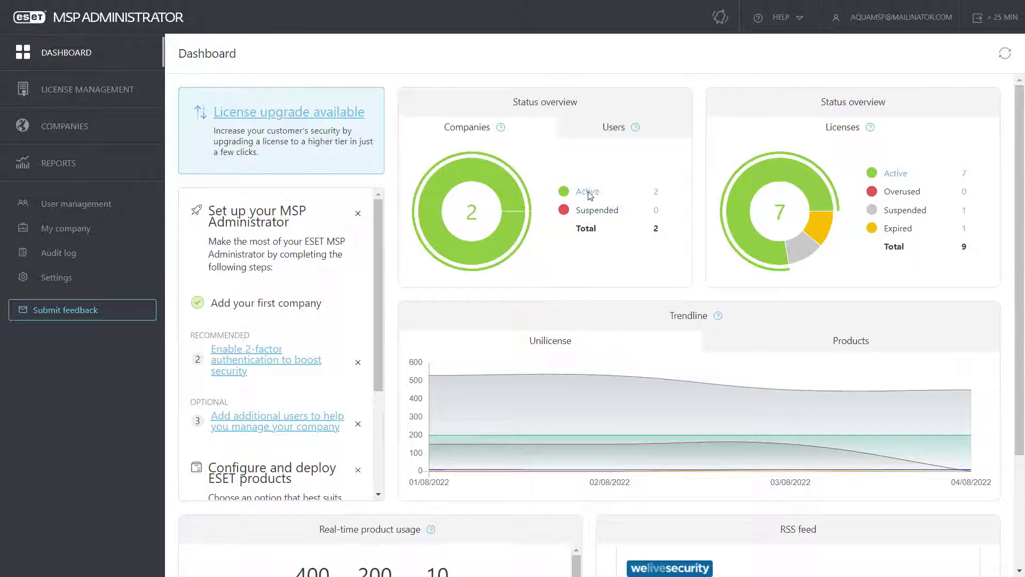
- Show Users in the dashboard Status overview and Products in the Trendline, then open License Management
left_click(611, 126)
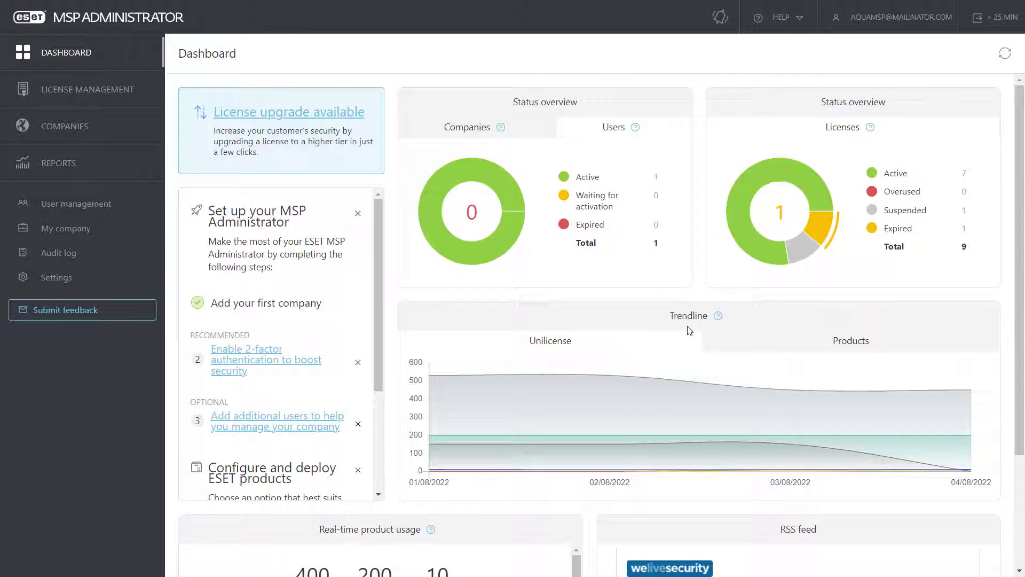
left_click(727, 343)
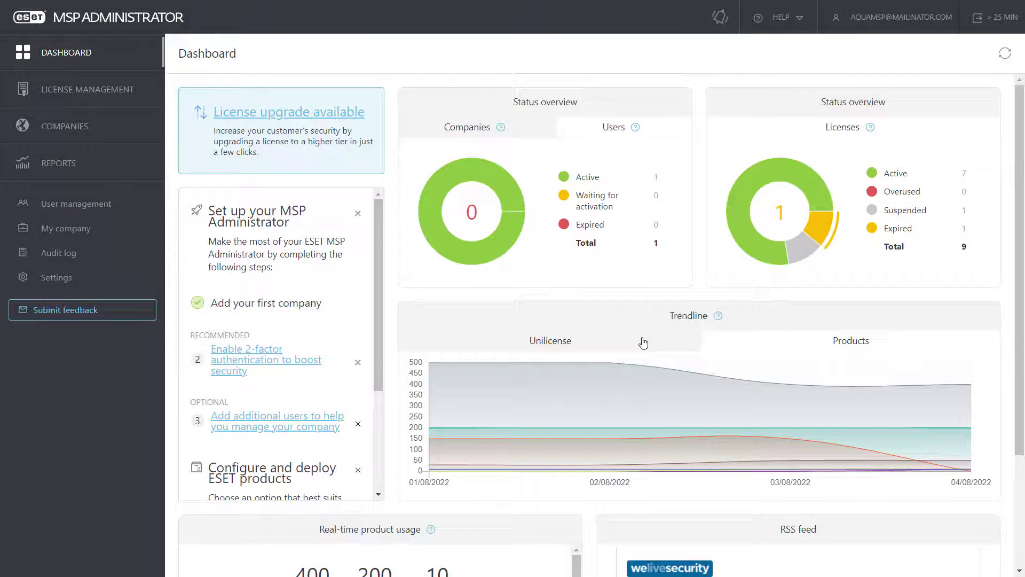
scroll(642, 342, "down", 2)
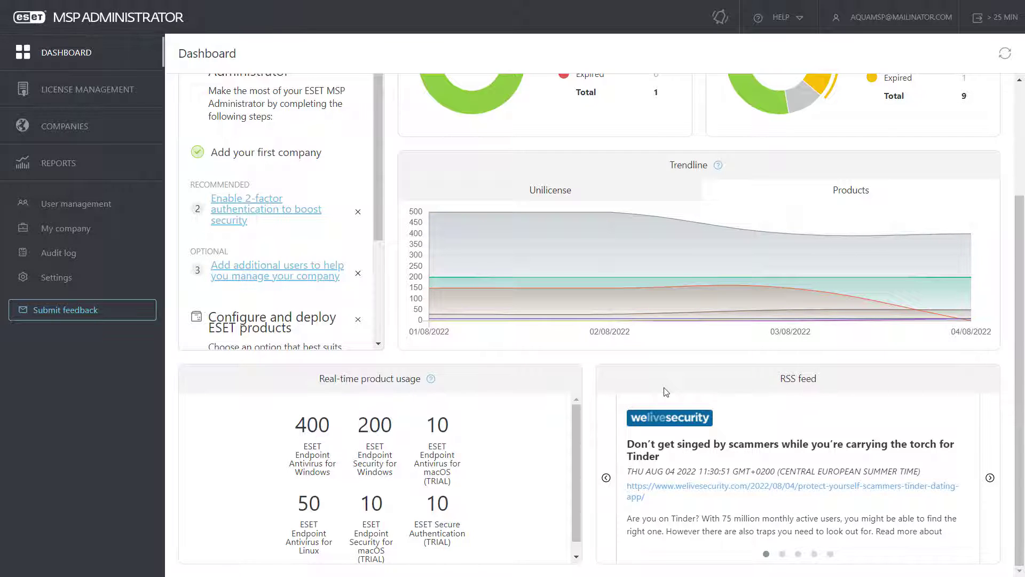
scroll(663, 389, "up", 2)
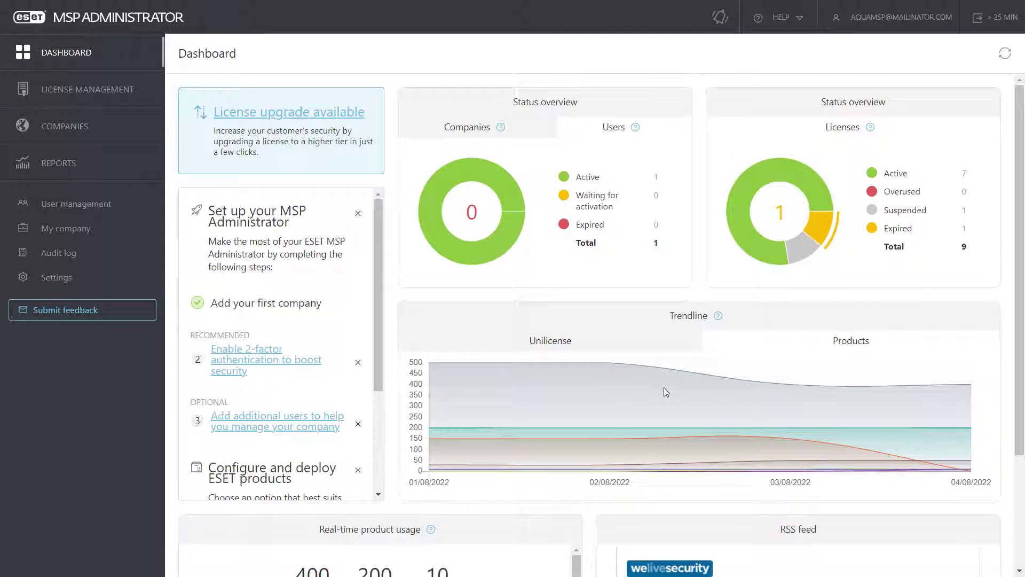
left_click(104, 94)
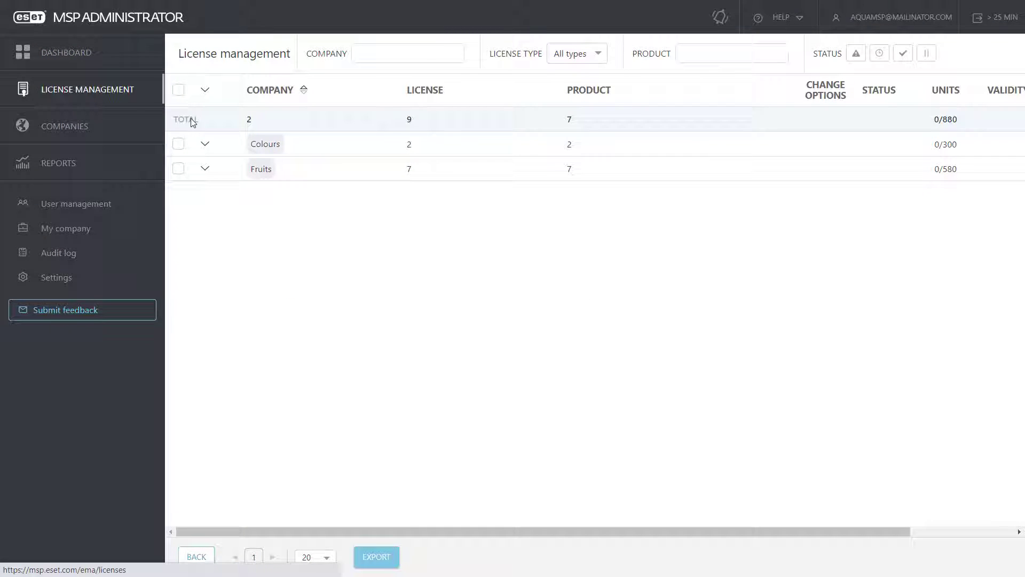
- Expand the Colours and Fruits company rows to show all their licenses
left_click(205, 146)
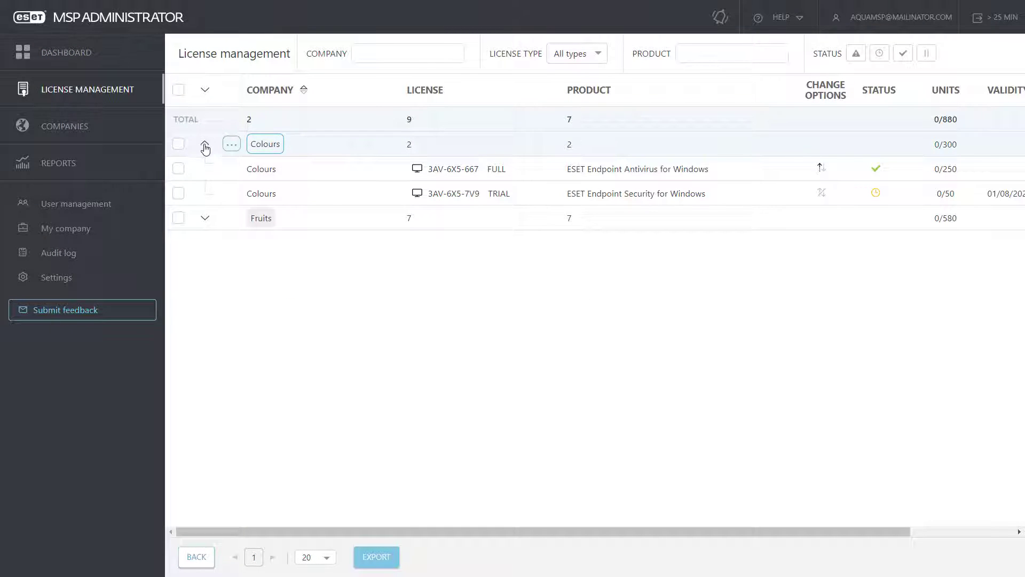
left_click(206, 218)
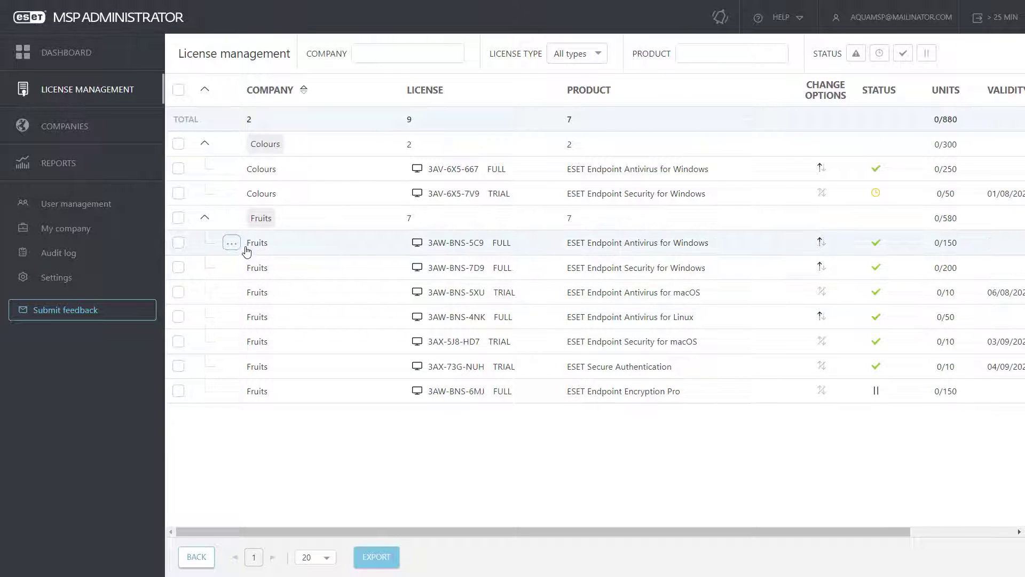
left_click(231, 242)
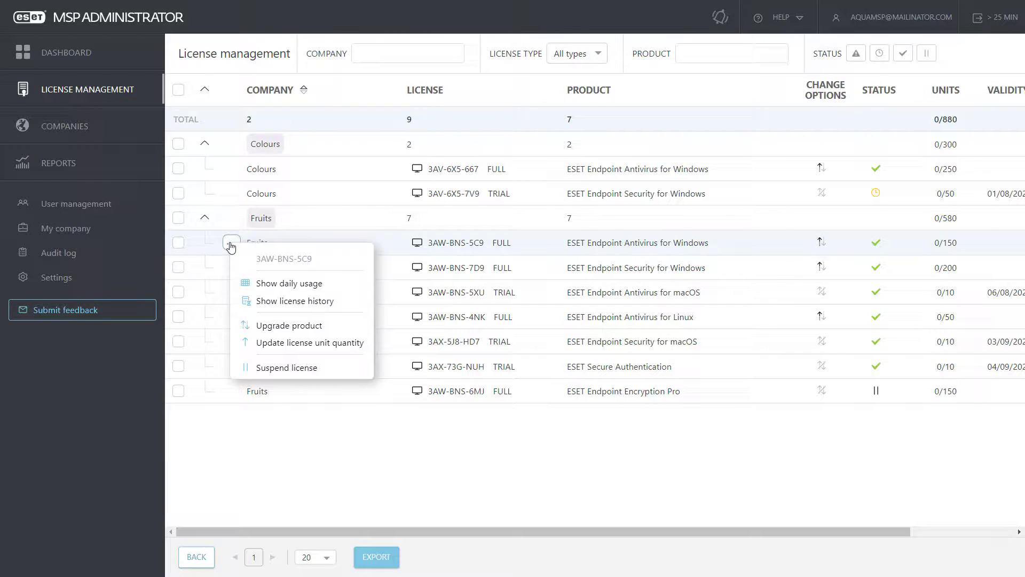
left_click(289, 283)
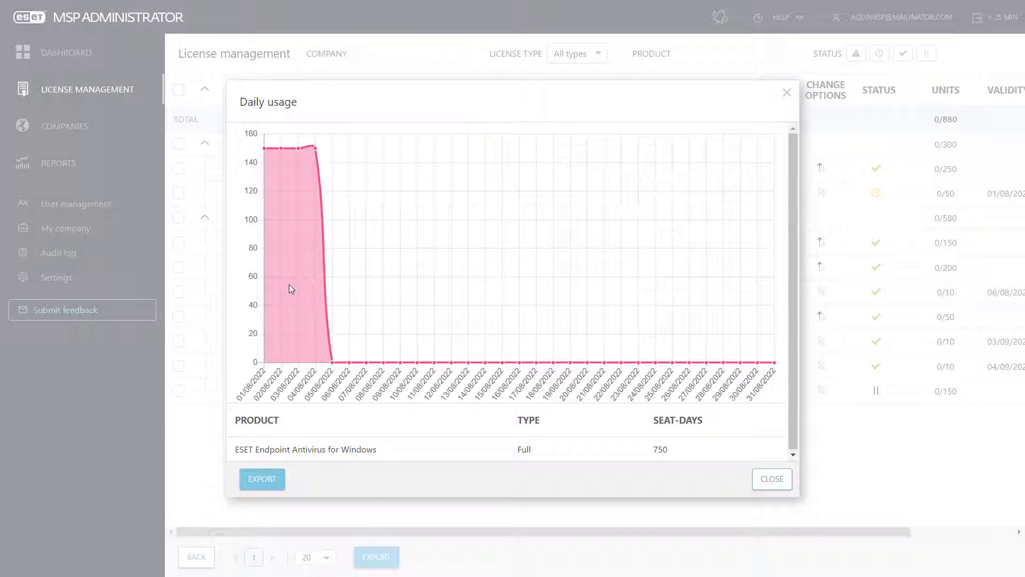
left_click(259, 482)
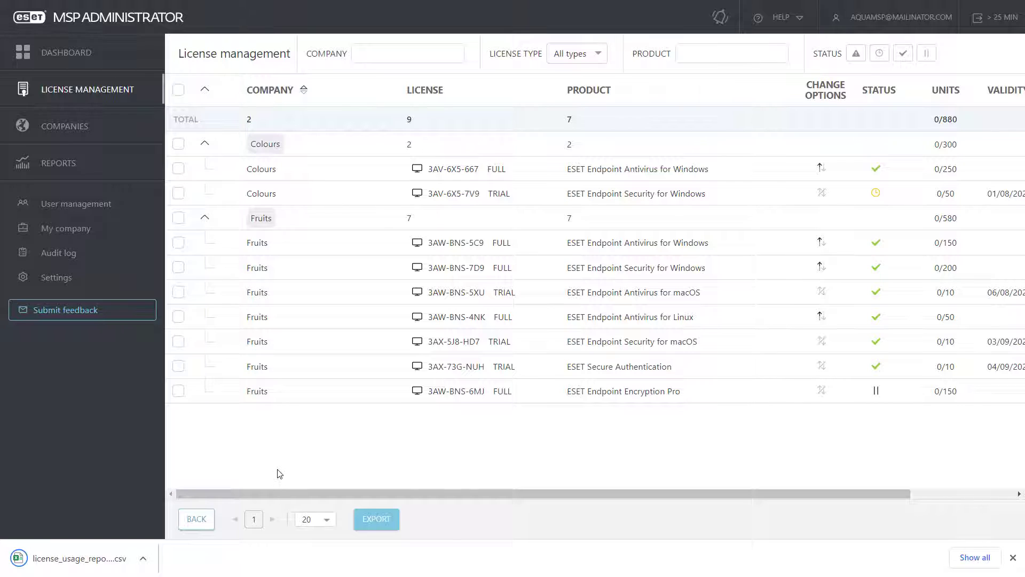
left_click(1013, 557)
left_click(231, 242)
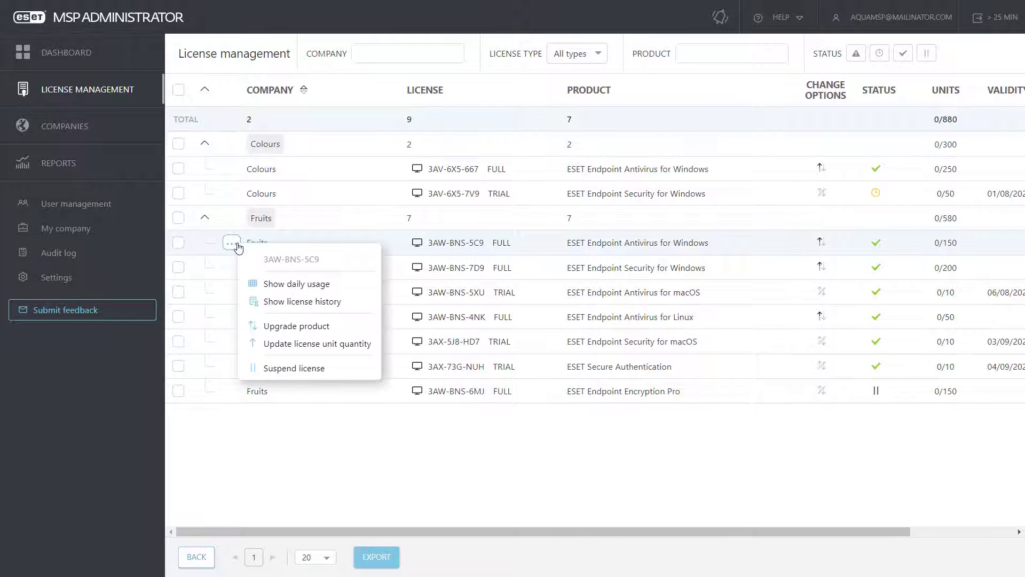
left_click(295, 302)
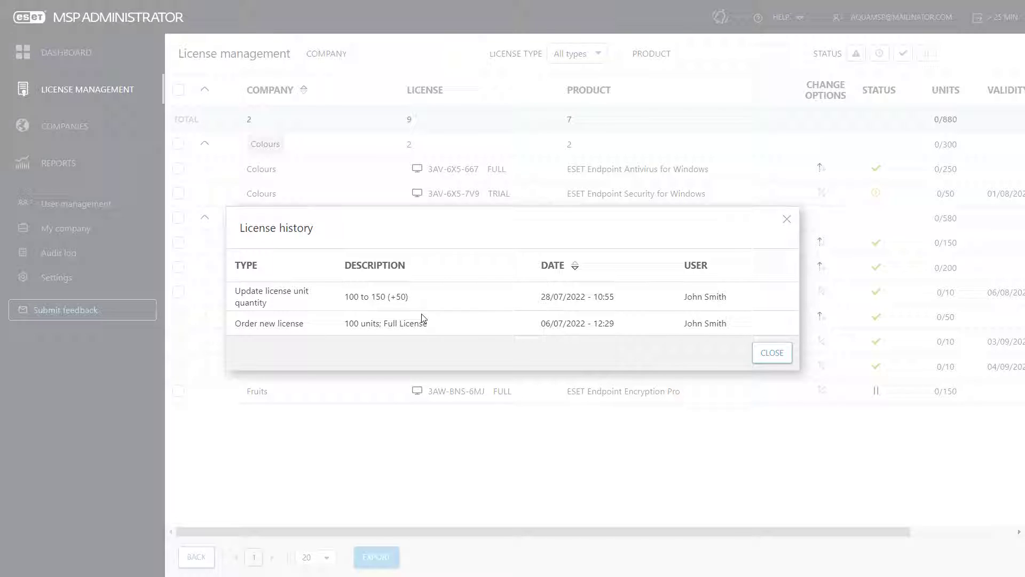
left_click(770, 352)
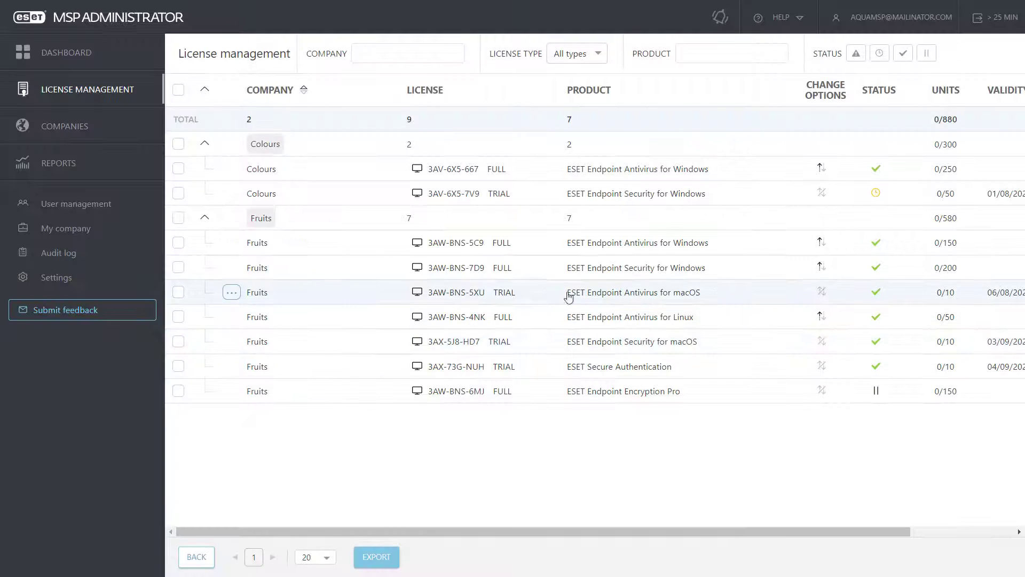
left_click(231, 242)
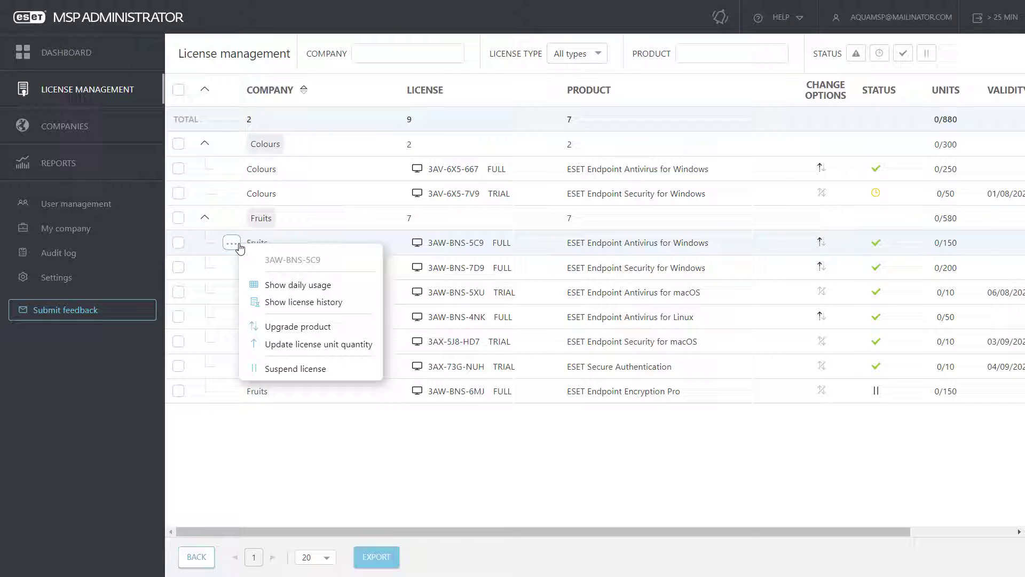
left_click(282, 327)
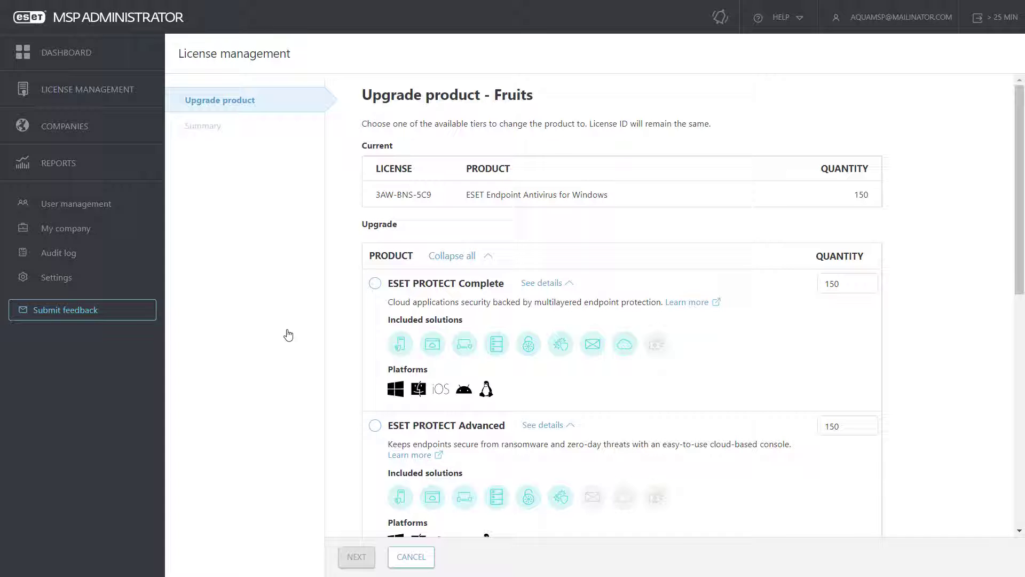
scroll(724, 319, "down", 2)
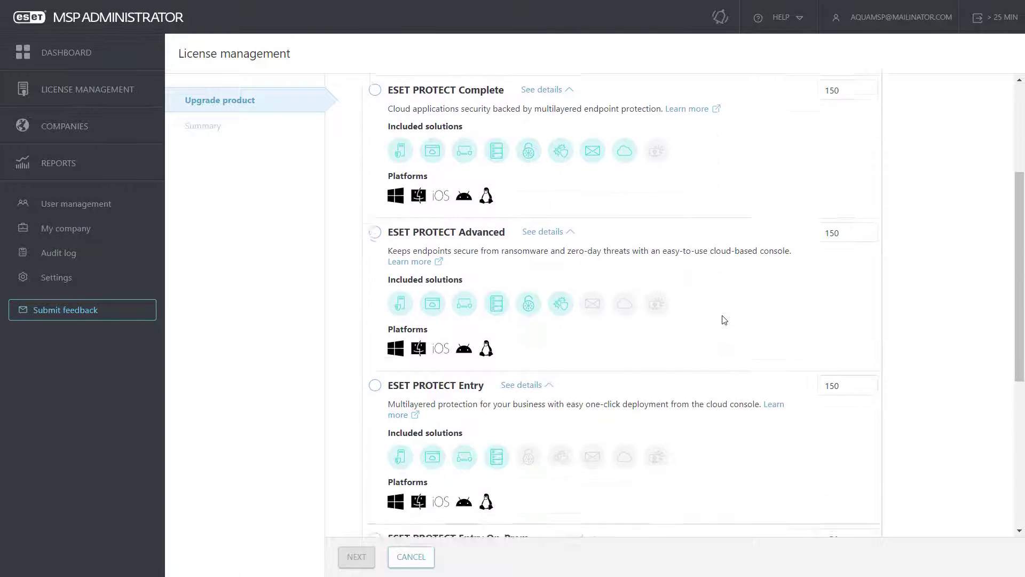
scroll(724, 320, "down", 2)
scroll(723, 320, "down", 2)
scroll(723, 320, "up", 1)
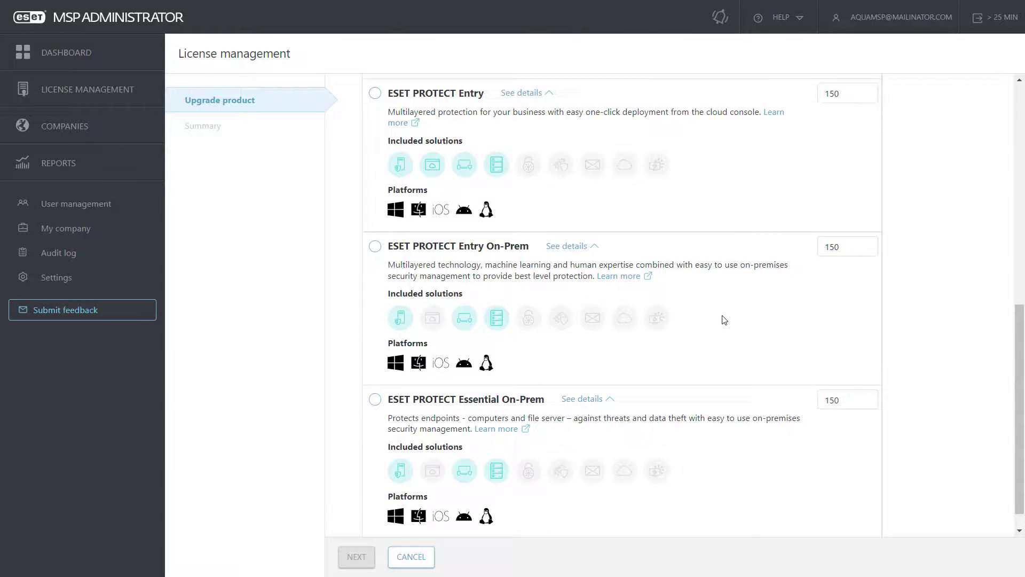
scroll(723, 319, "up", 3)
scroll(714, 317, "up", 2)
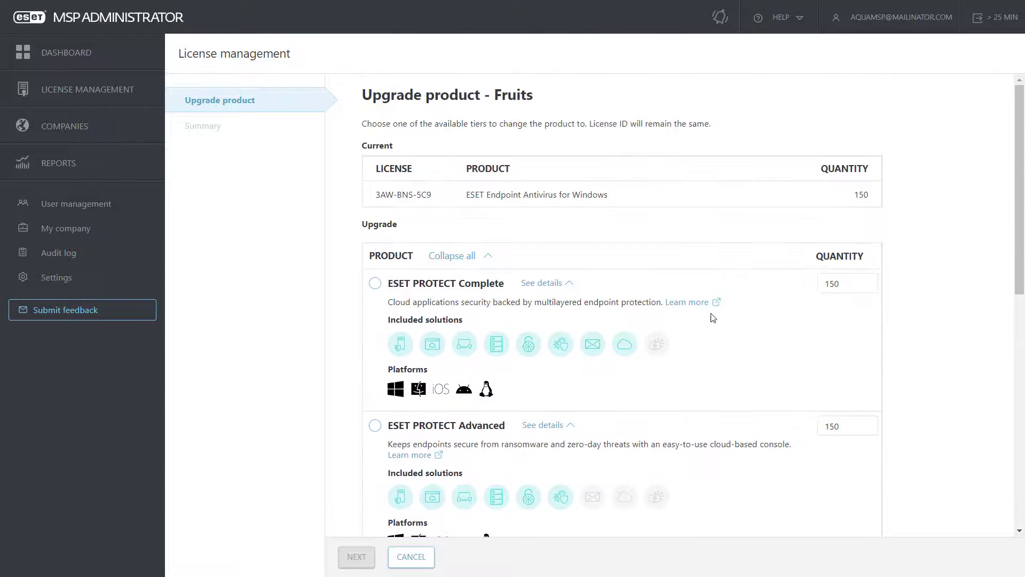
left_click(411, 556)
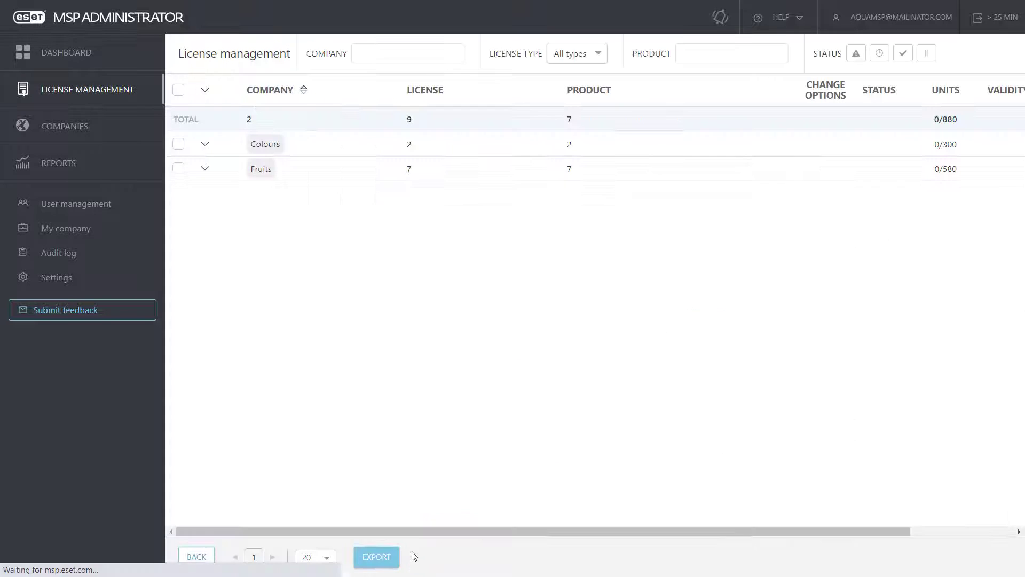
left_click(204, 169)
left_click(231, 195)
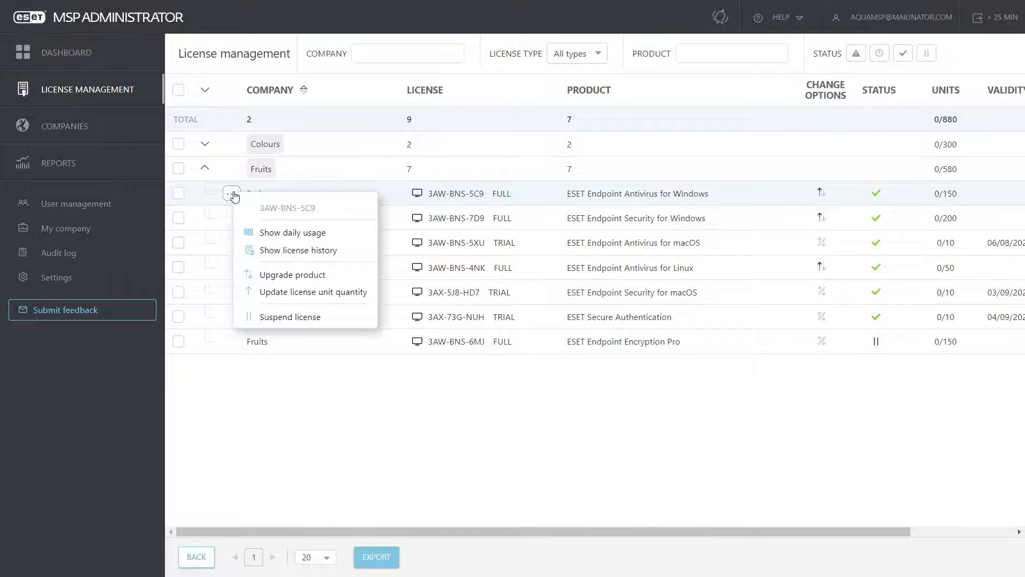
left_click(301, 293)
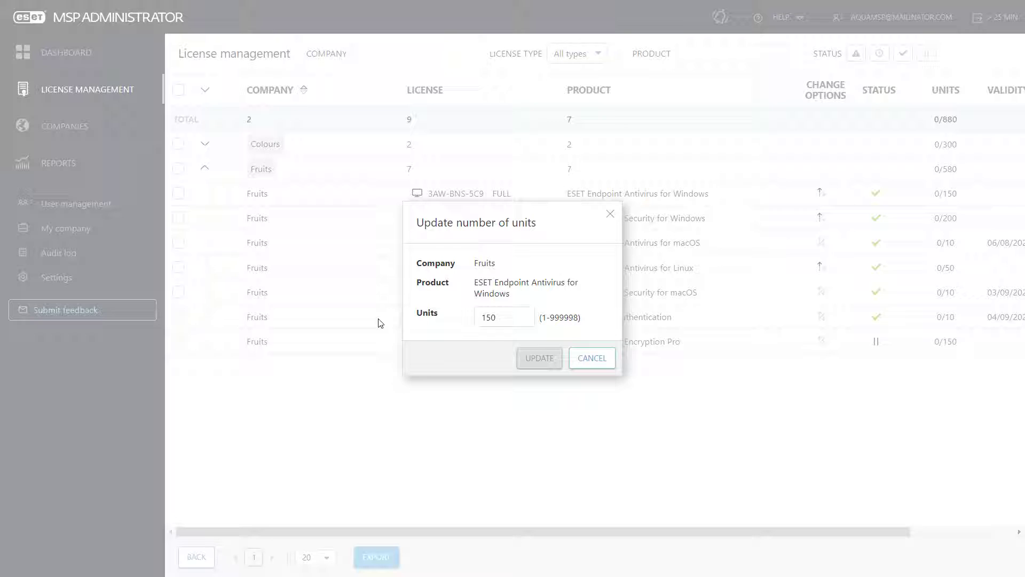
left_click_drag(497, 317, 473, 318)
type("200")
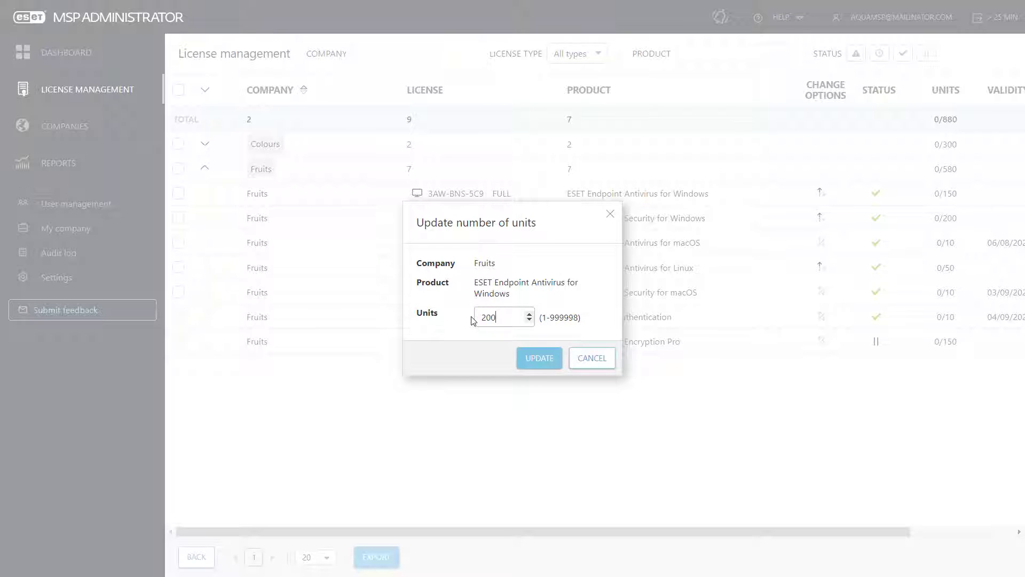
left_click(541, 358)
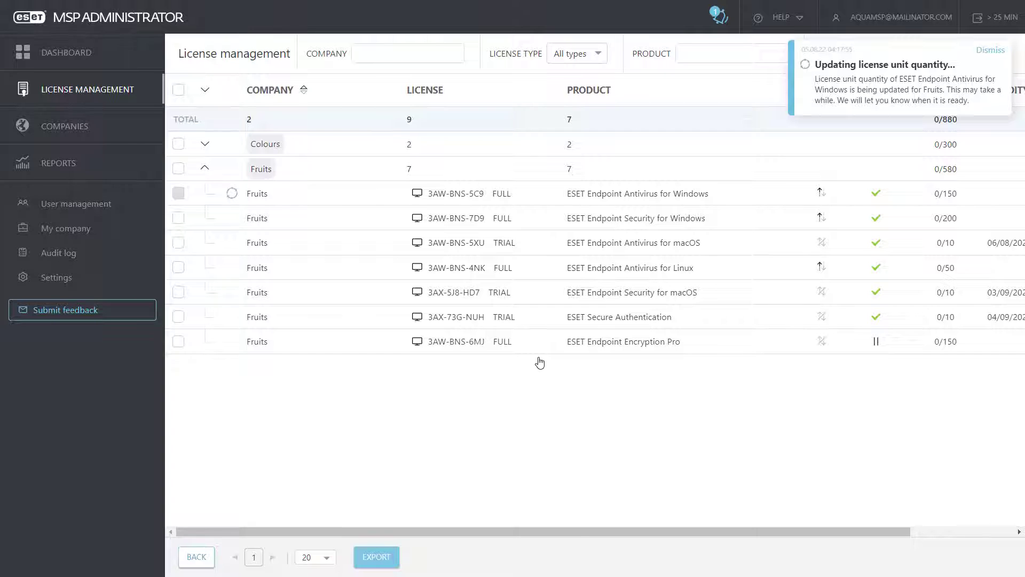
left_click(231, 217)
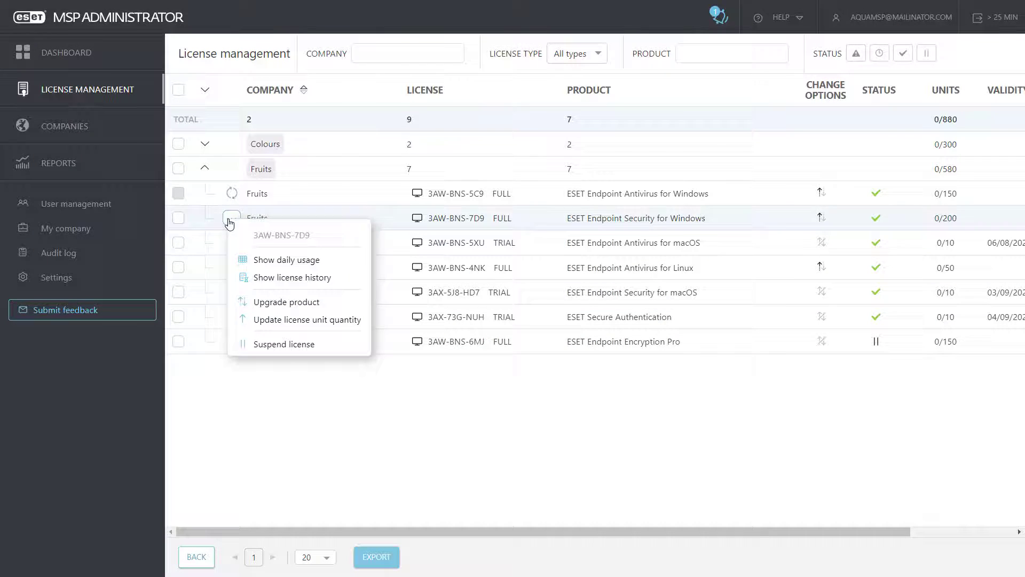
left_click(284, 318)
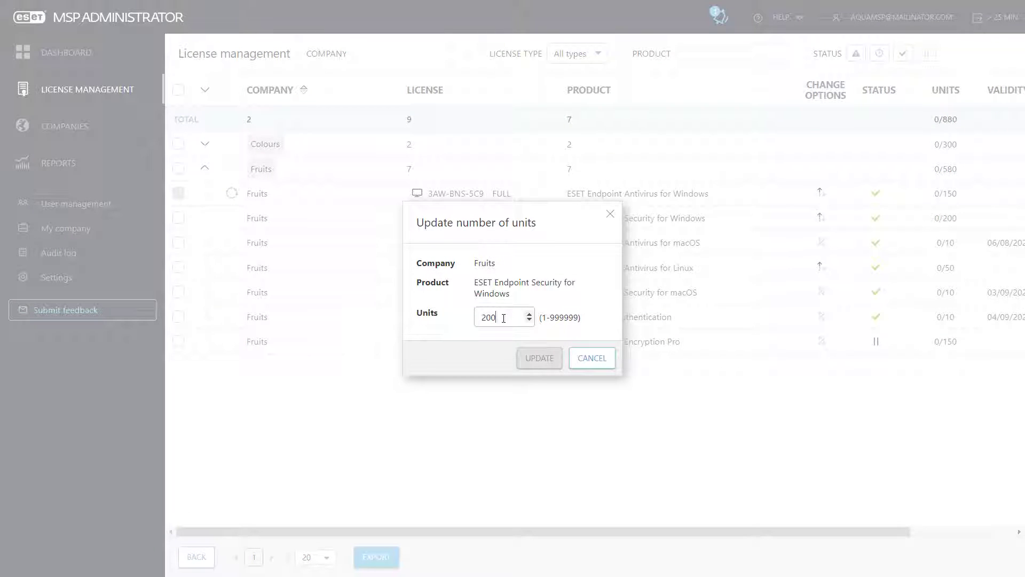
left_click_drag(502, 318, 471, 322)
type("99")
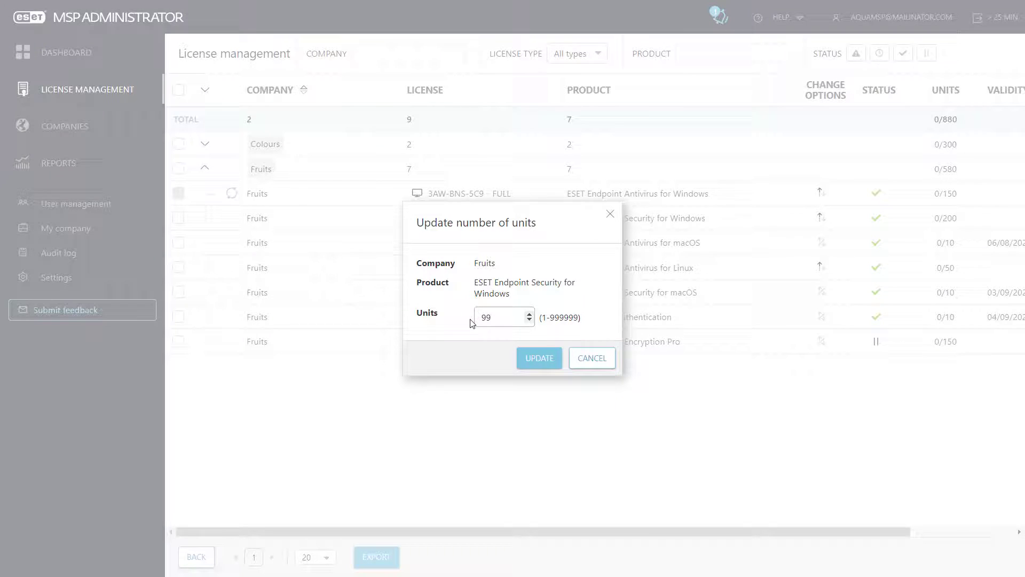
left_click(534, 358)
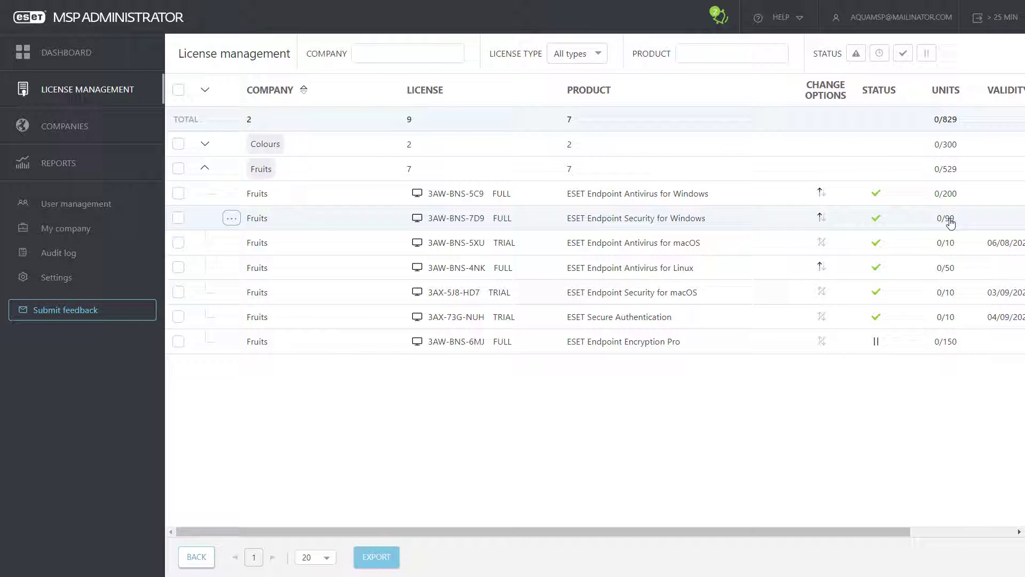
left_click(231, 242)
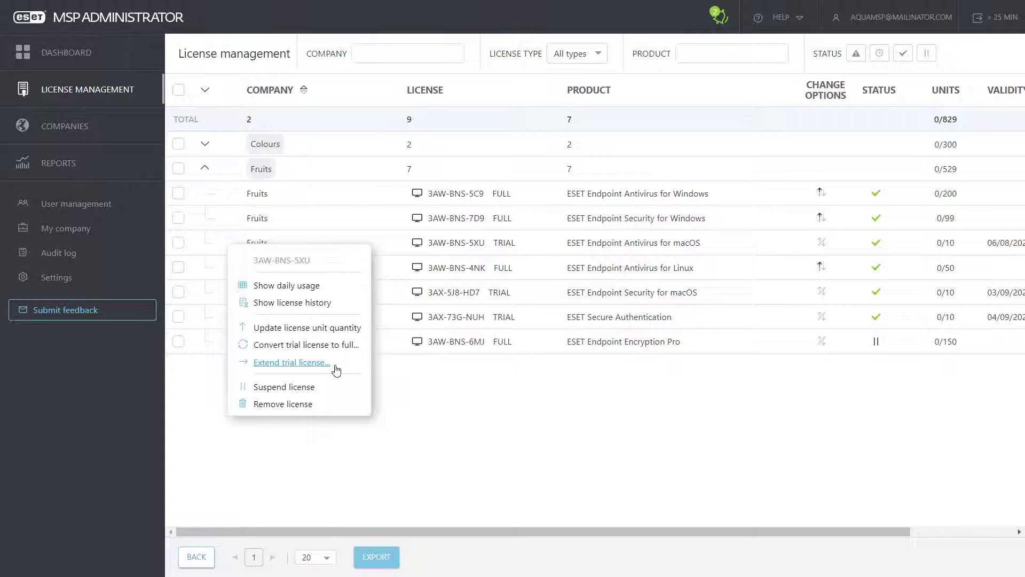
left_click(420, 376)
left_click(231, 342)
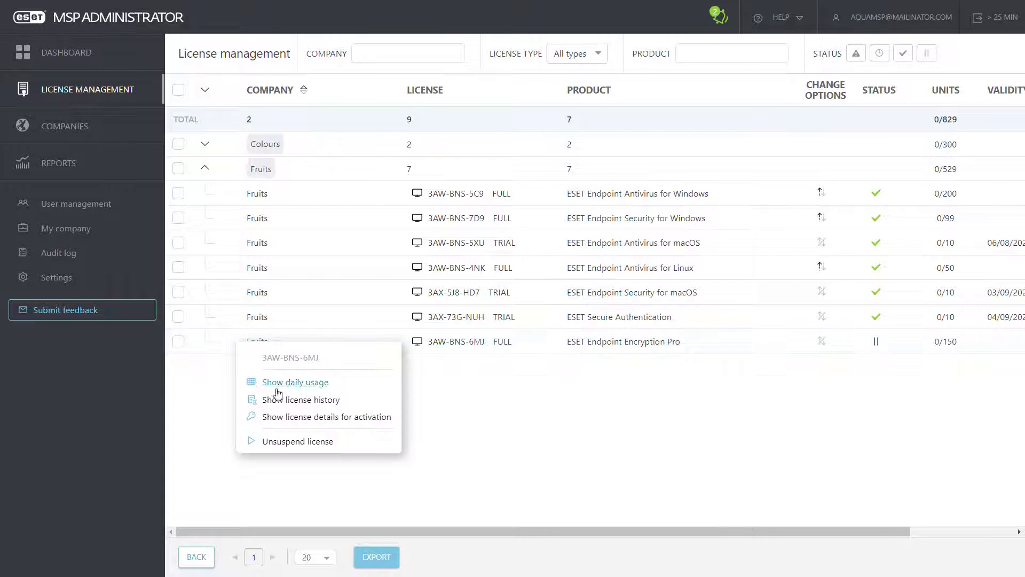
left_click(307, 446)
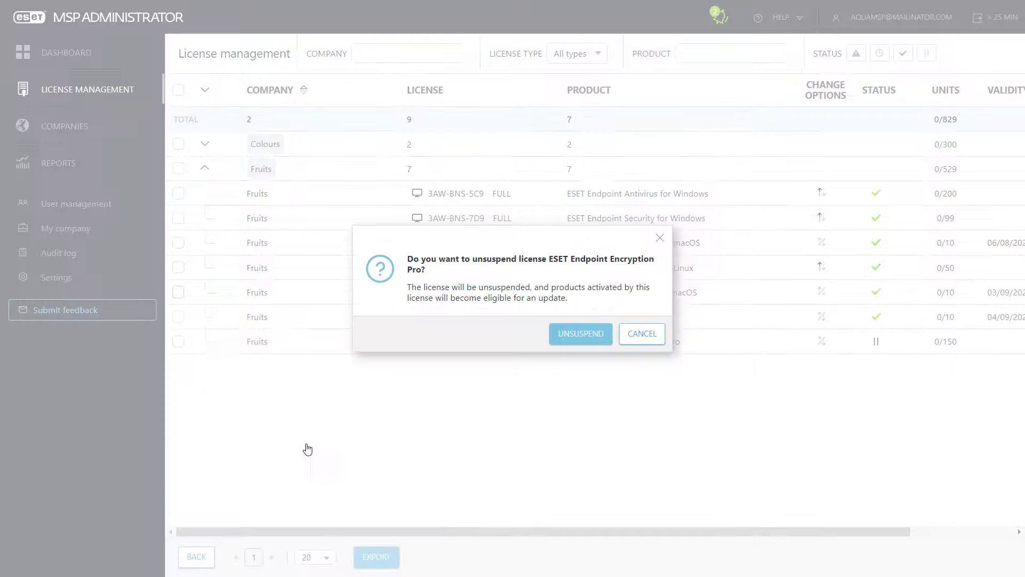
left_click(585, 340)
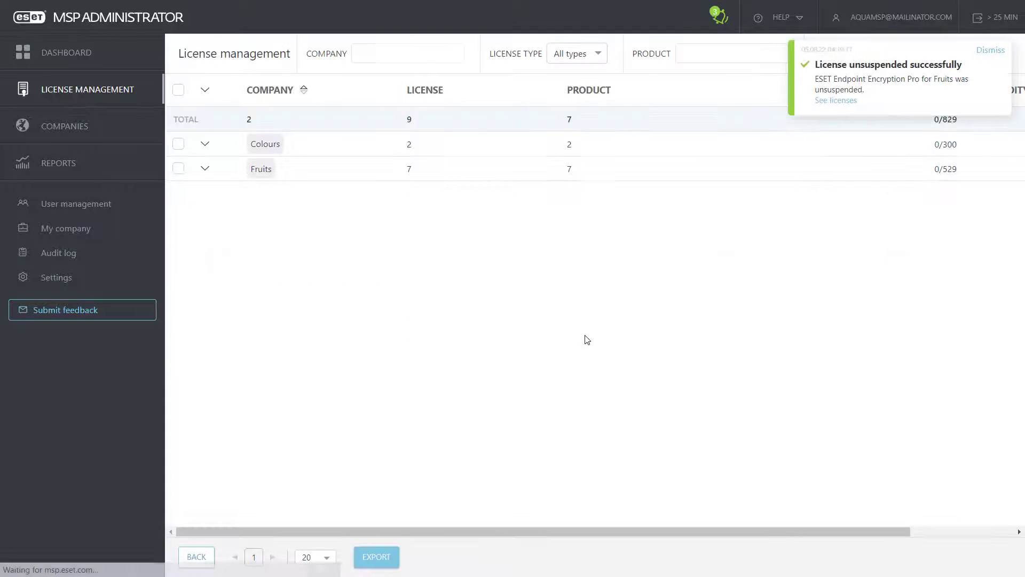
left_click(205, 170)
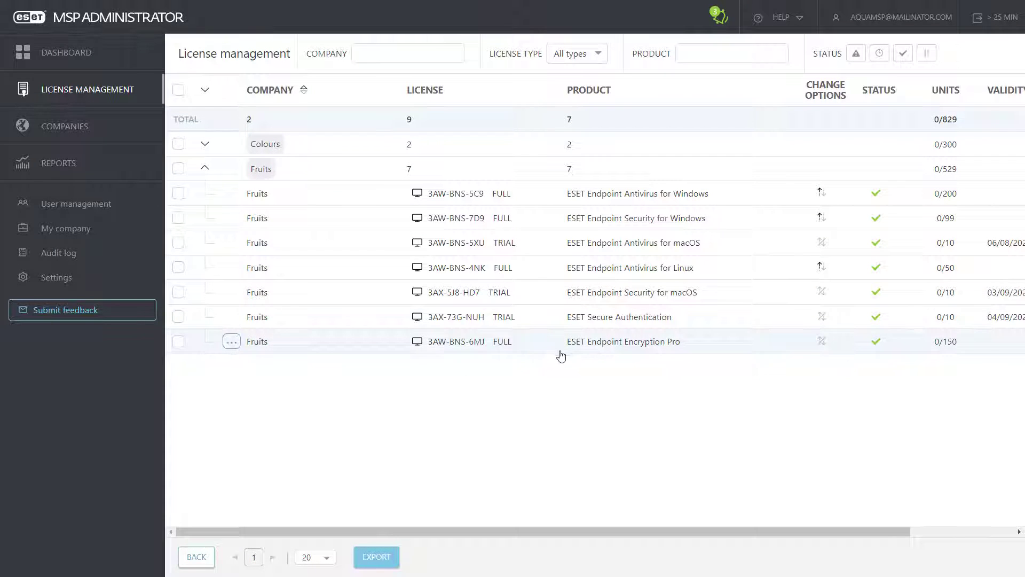
left_click(234, 344)
left_click(306, 471)
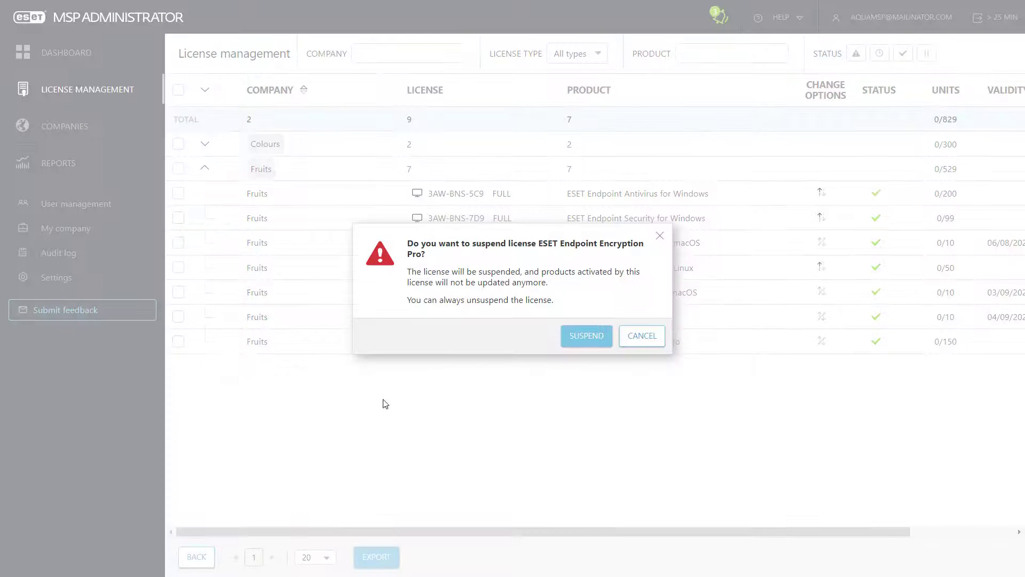
left_click(587, 338)
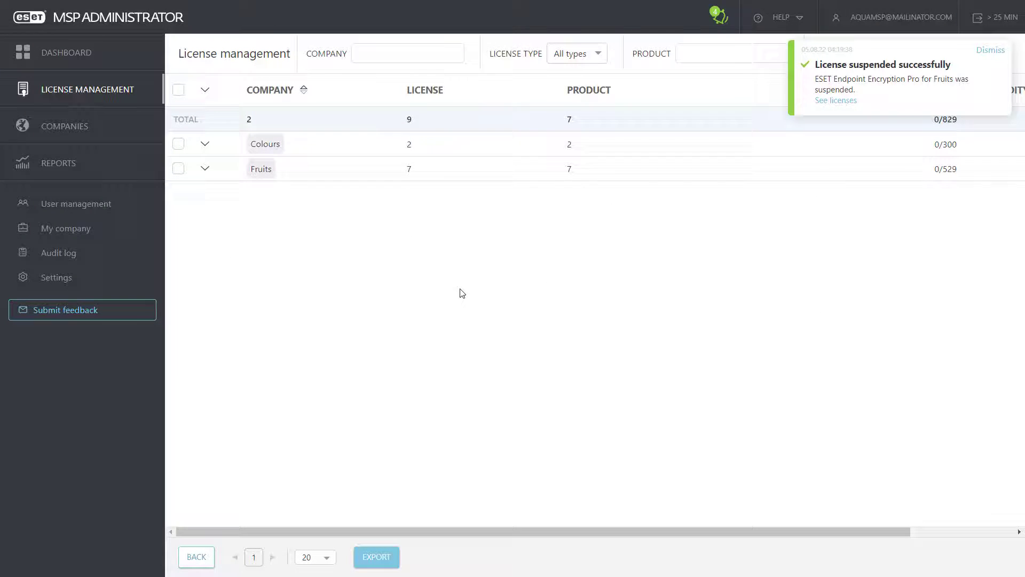
left_click(204, 168)
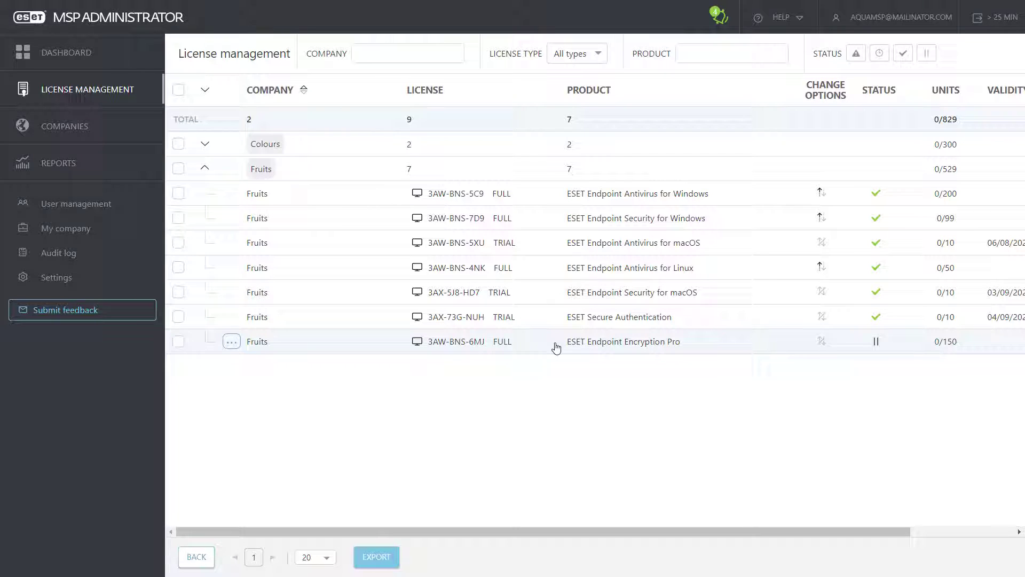
- Open the Colours company details and review its Access rights and Activated units
left_click(87, 129)
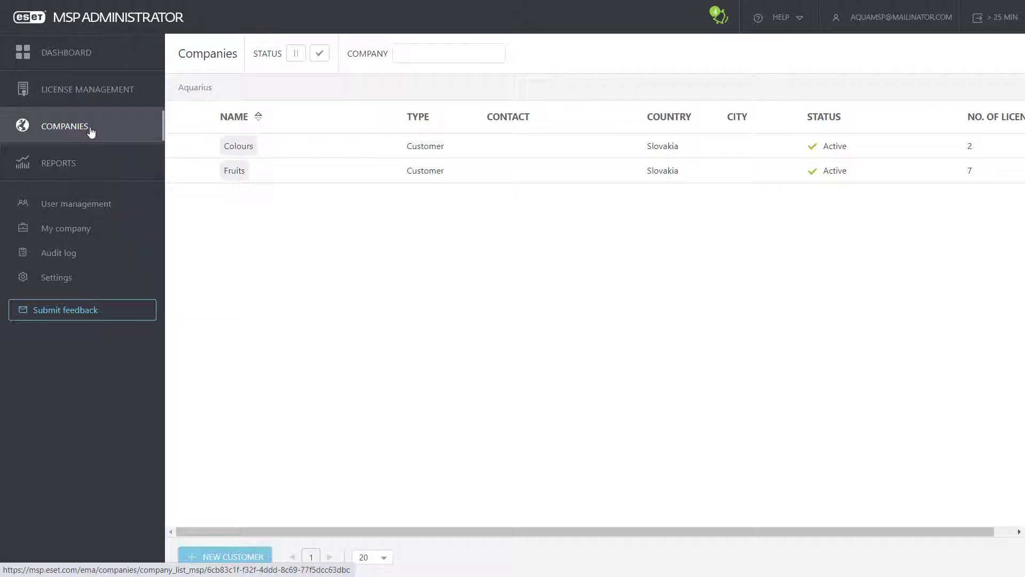
mouse_move(239, 146)
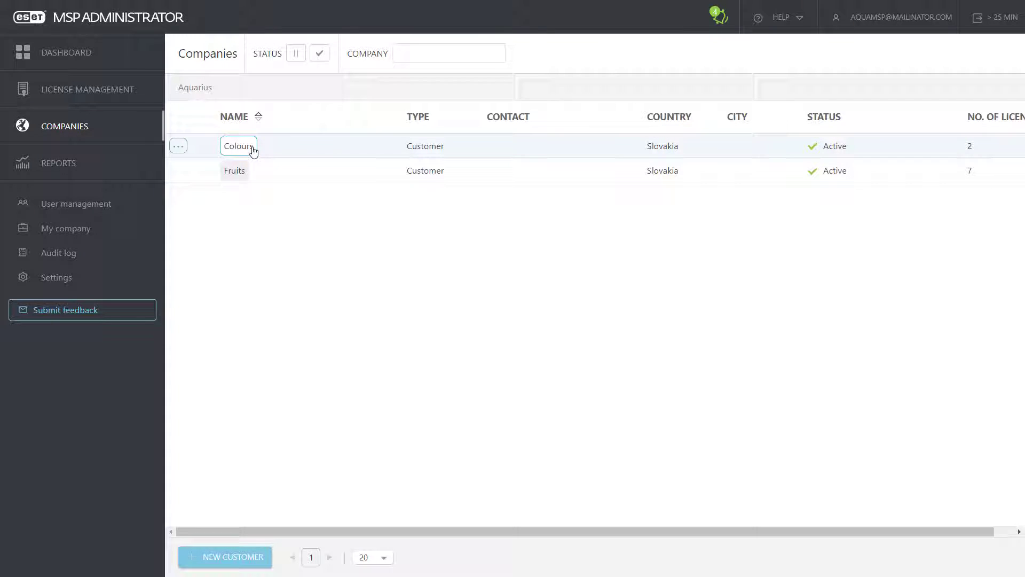
left_click(179, 148)
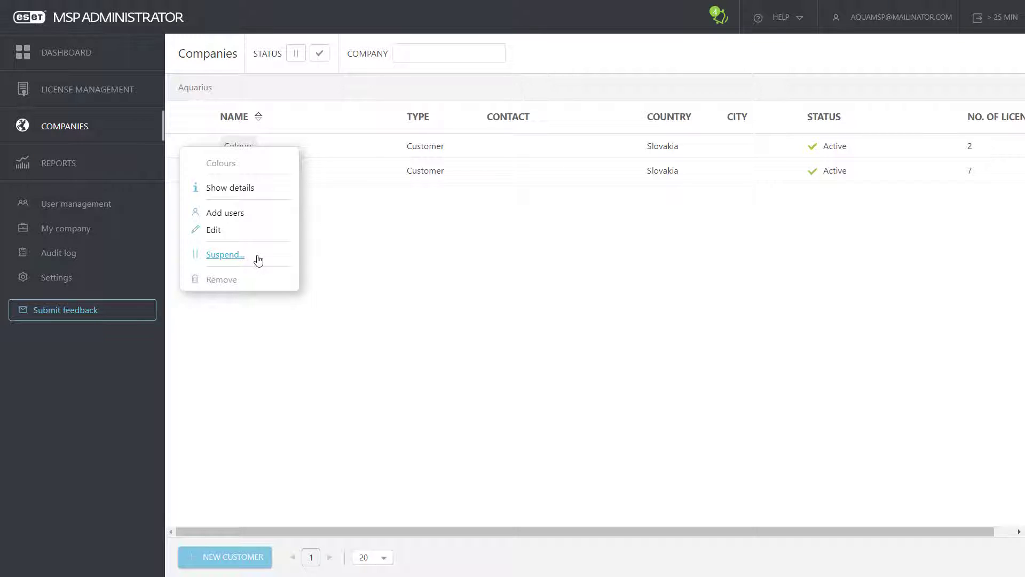
left_click(231, 189)
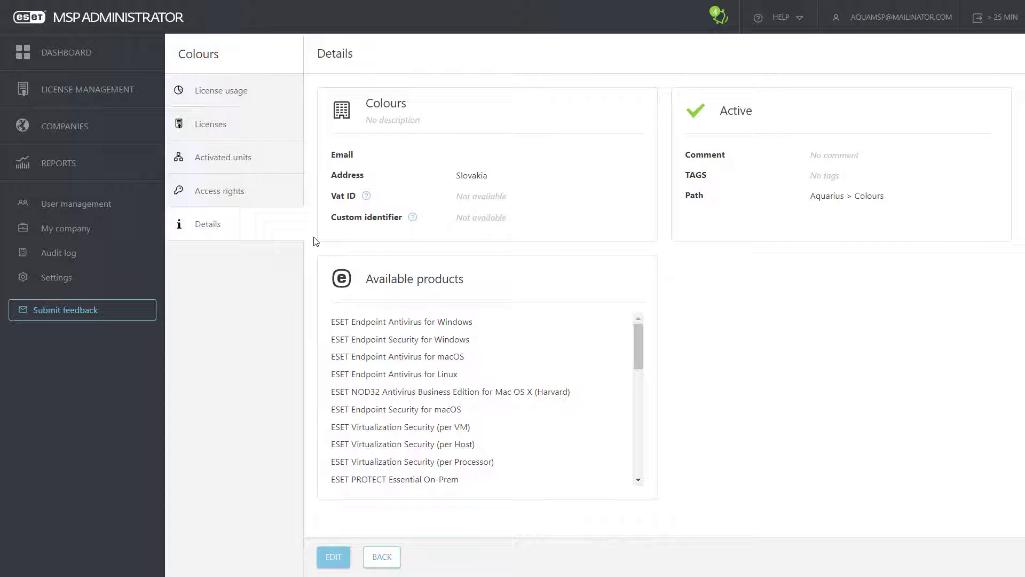
left_click(282, 192)
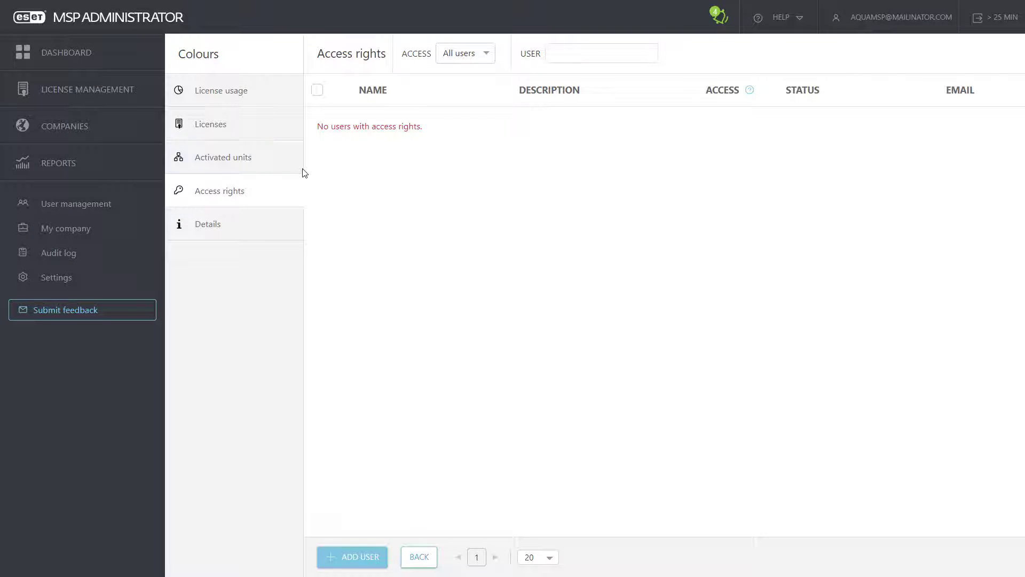
left_click(280, 163)
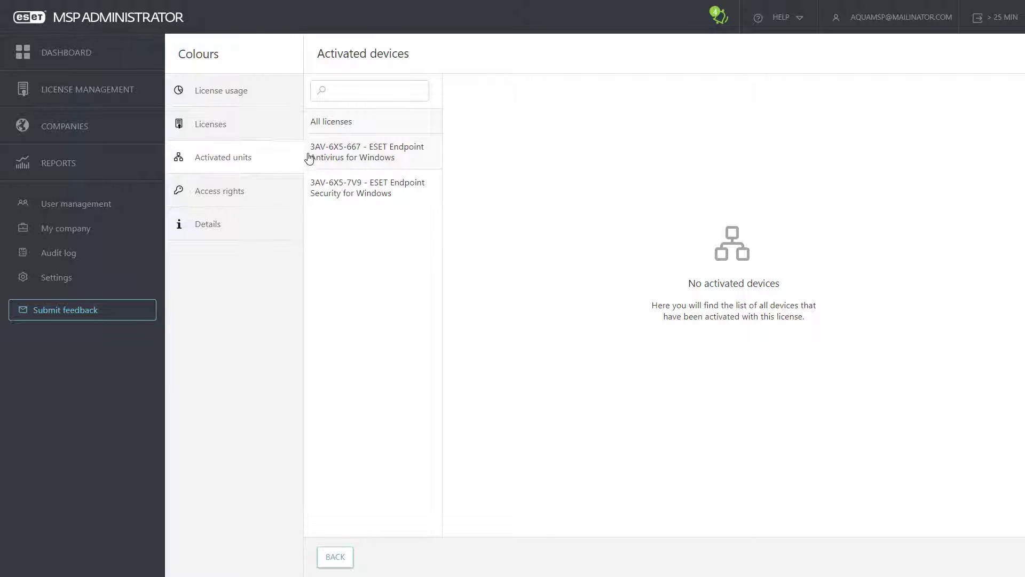
left_click(287, 124)
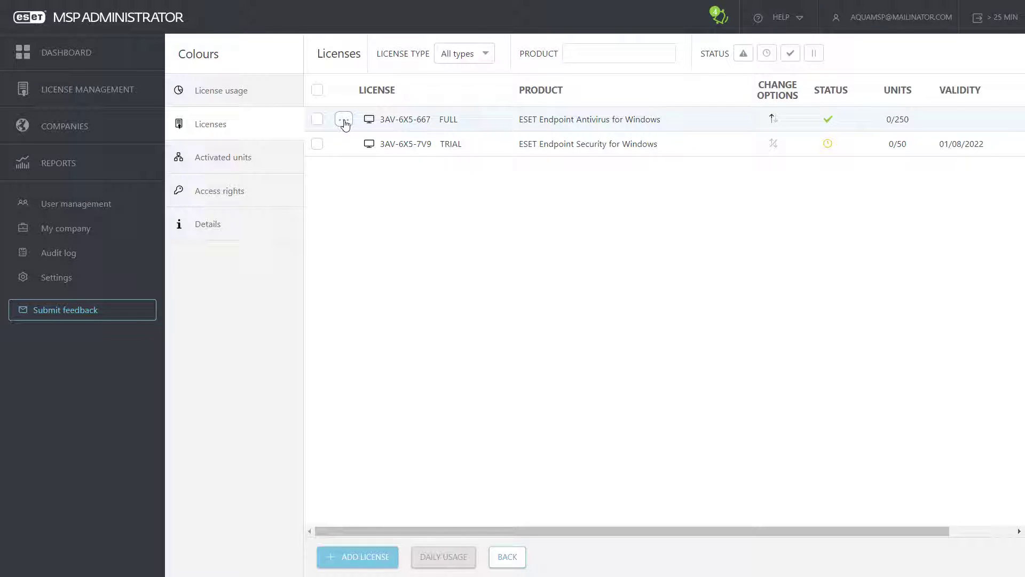
left_click(344, 122)
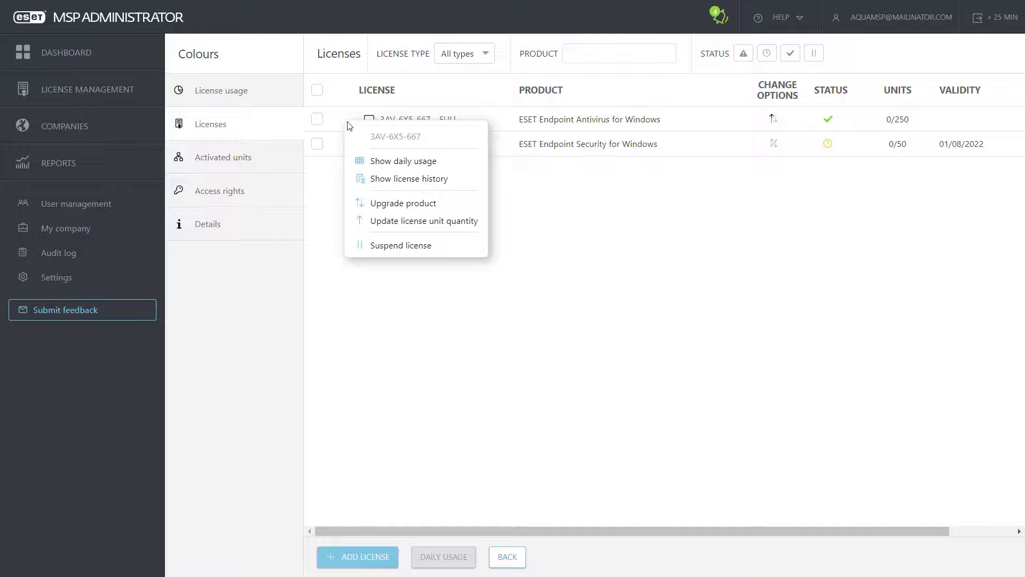
left_click(394, 166)
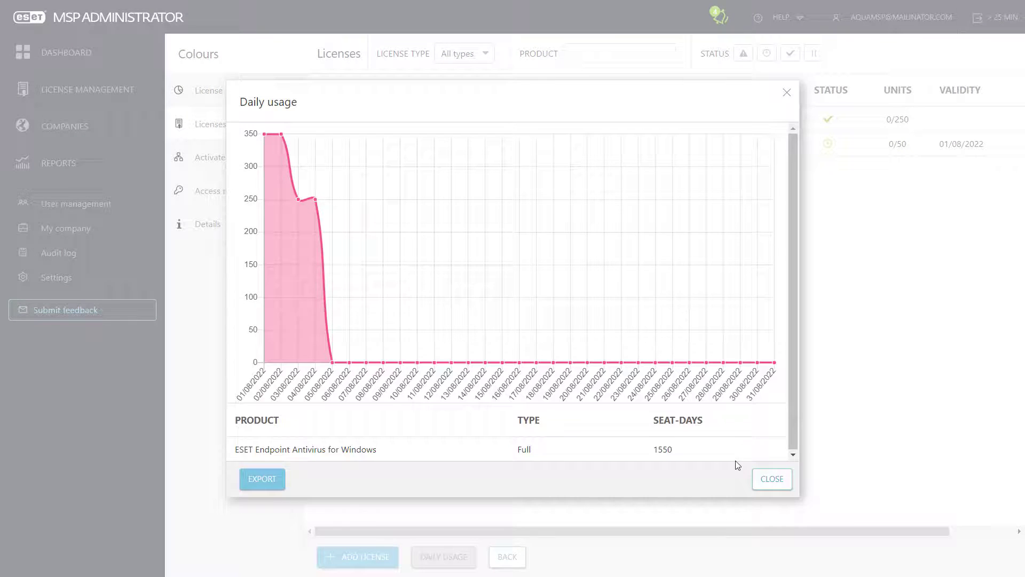
left_click(262, 478)
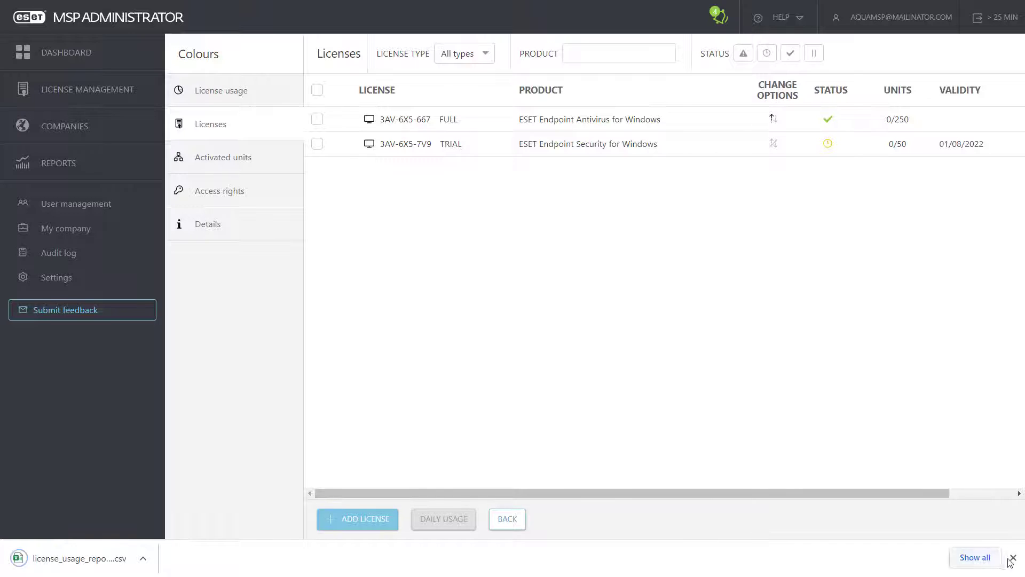
- Open Colours' License usage summary and switch grouping between Unilicense and products
left_click(246, 94)
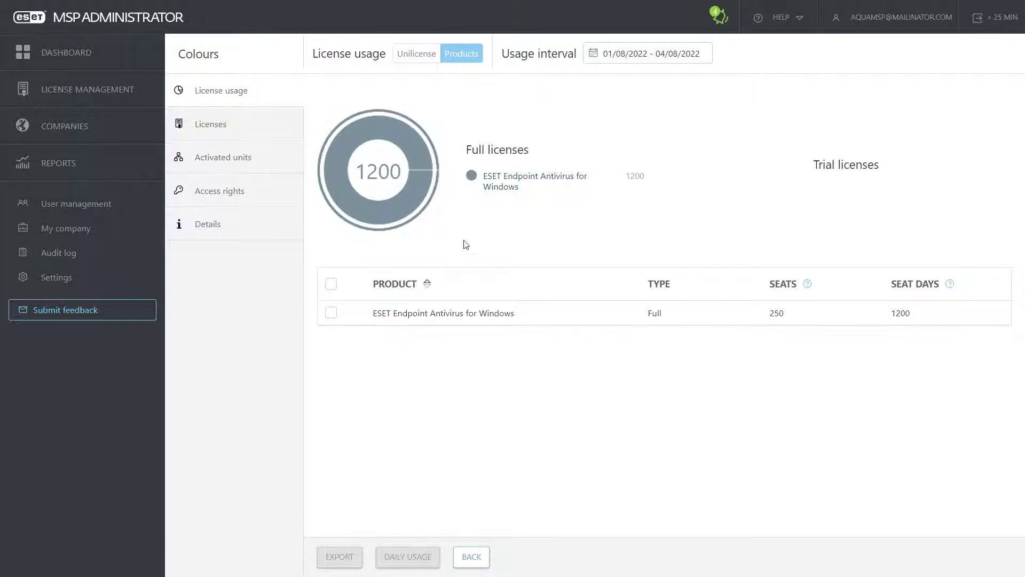
mouse_move(443, 314)
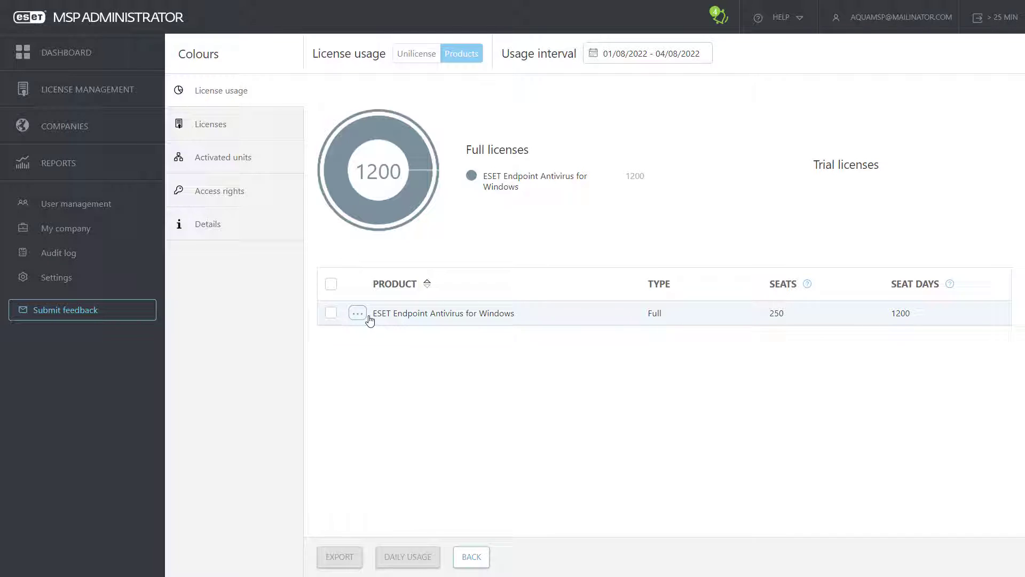
left_click(359, 315)
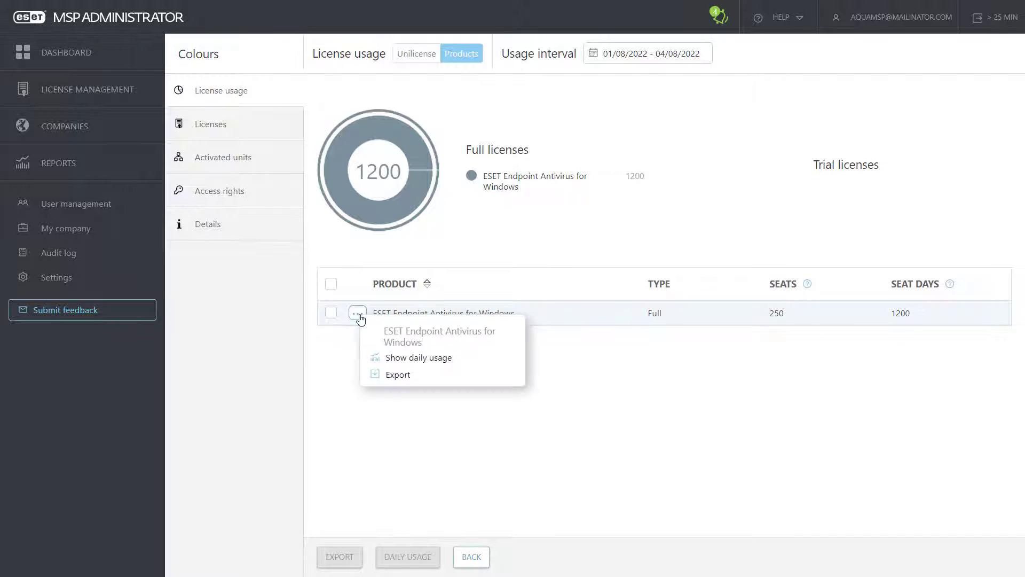
left_click(359, 267)
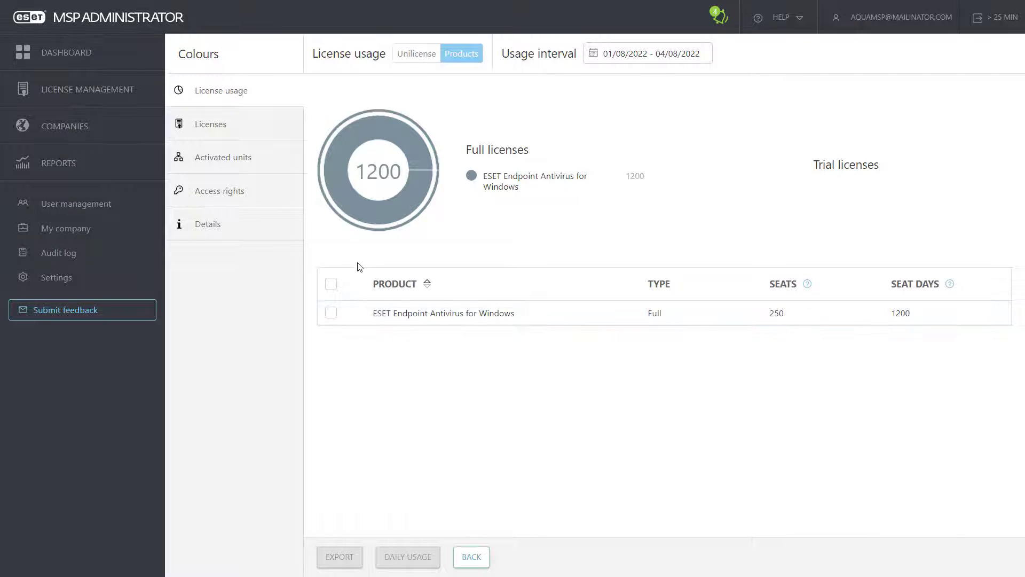
left_click(409, 53)
left_click(461, 53)
- Apply a usage interval of 2–22 July 2022
left_click(604, 54)
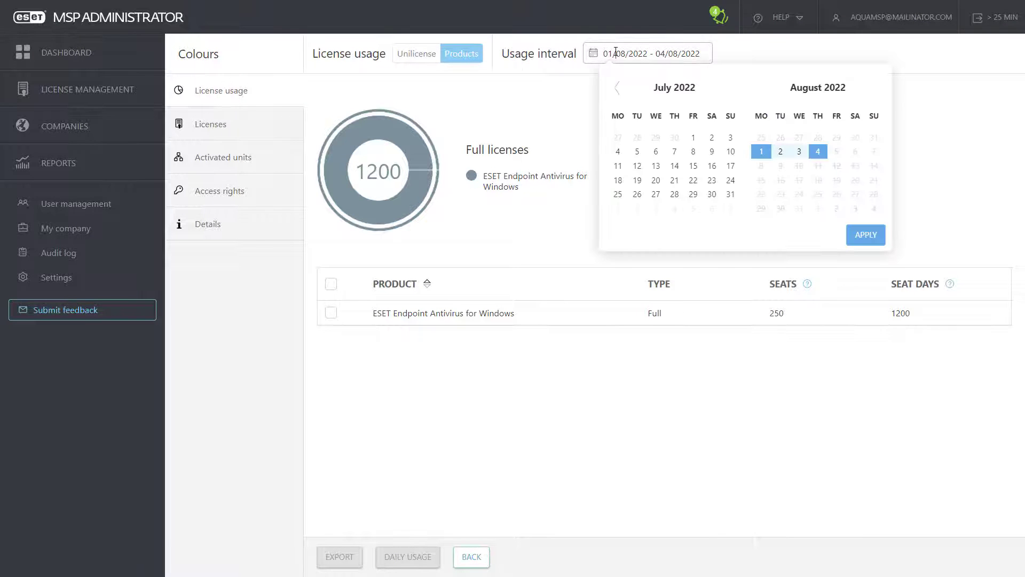
left_click(712, 137)
left_click(695, 180)
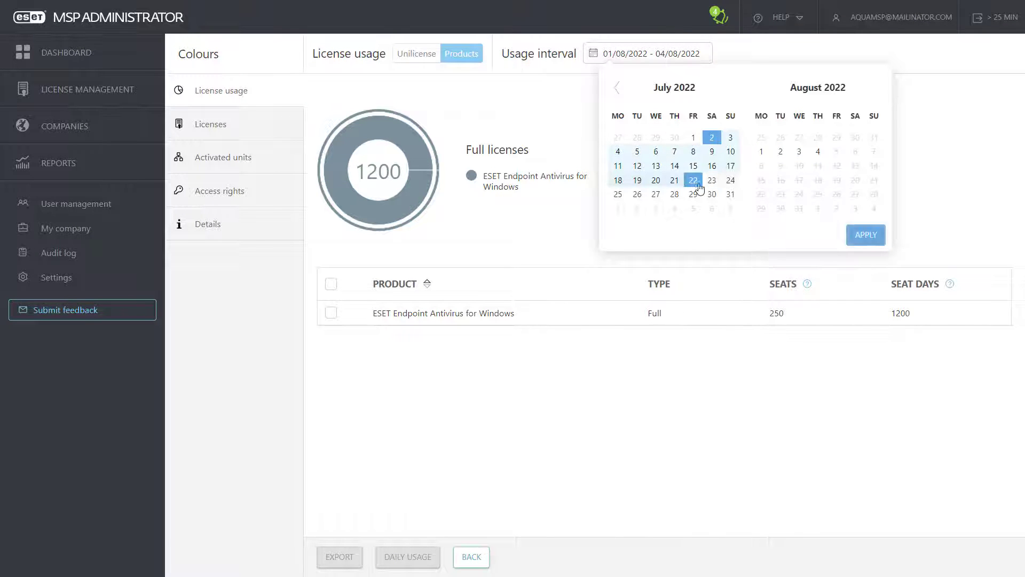
left_click(865, 235)
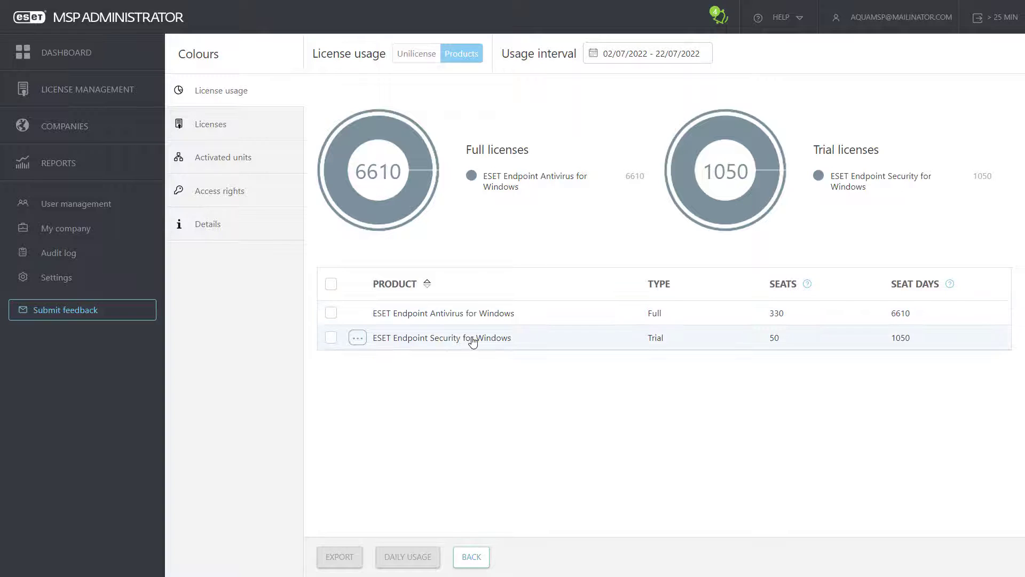
- Create a new customer company named Pets and complete its company profile
left_click(100, 129)
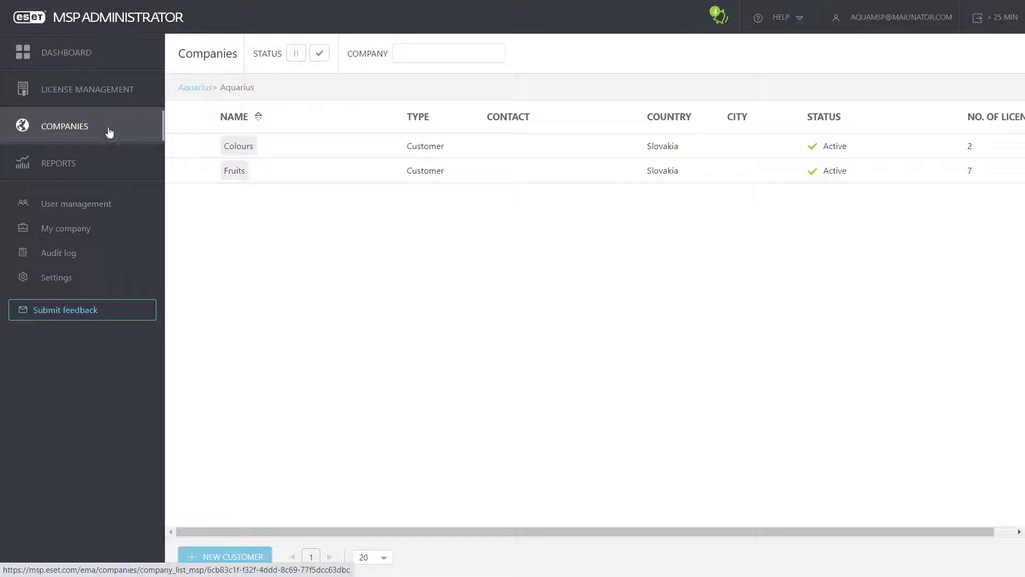
left_click(225, 557)
left_click(474, 163)
type("Pet")
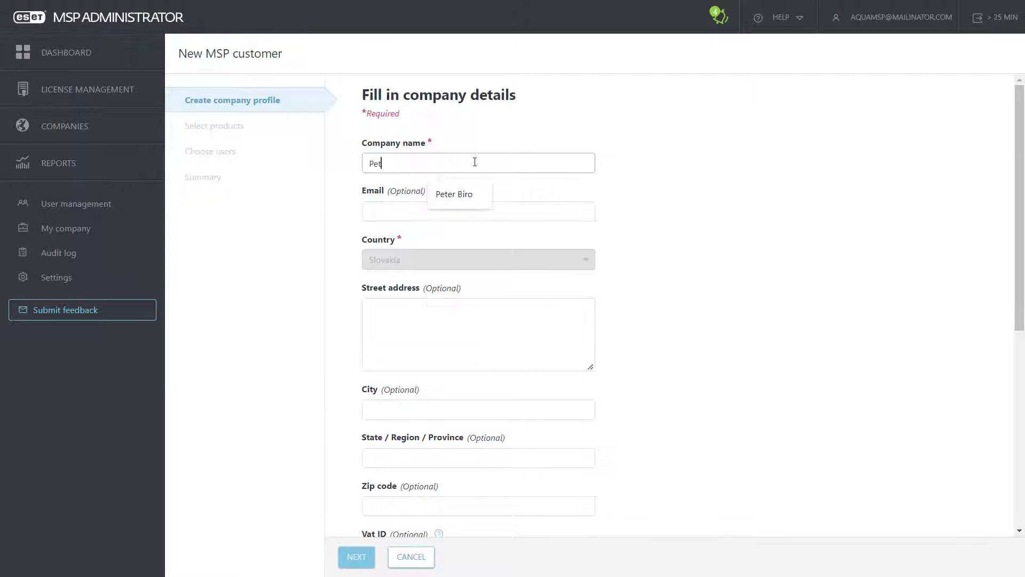
type("s")
scroll(625, 266, "down", 1)
scroll(624, 266, "down", 3)
scroll(625, 267, "down", 2)
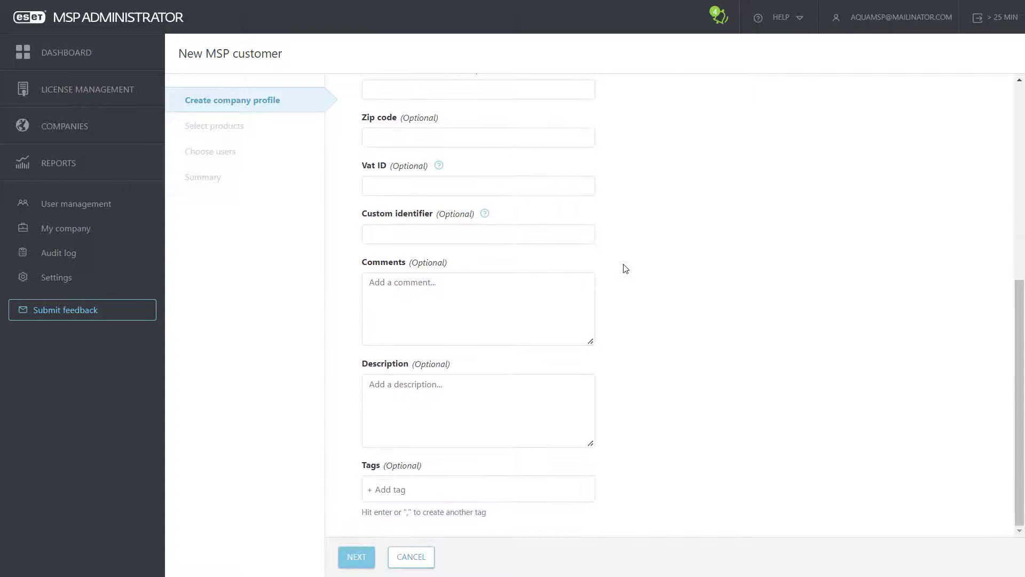
left_click(357, 564)
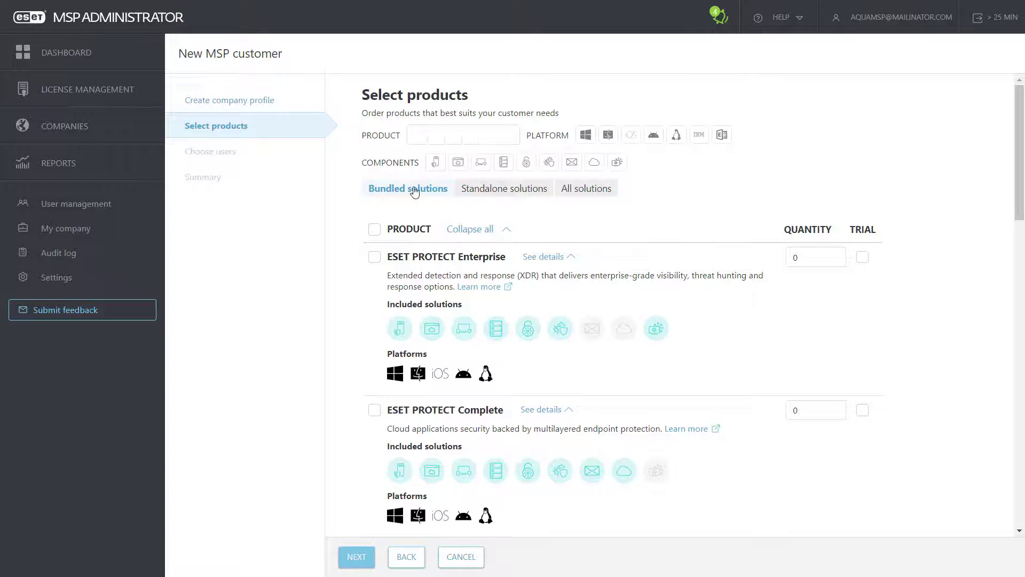
- Order PROTECT Entry (10), Cloud Office Security (50) and LiveGuard Advanced (10)
left_click(503, 190)
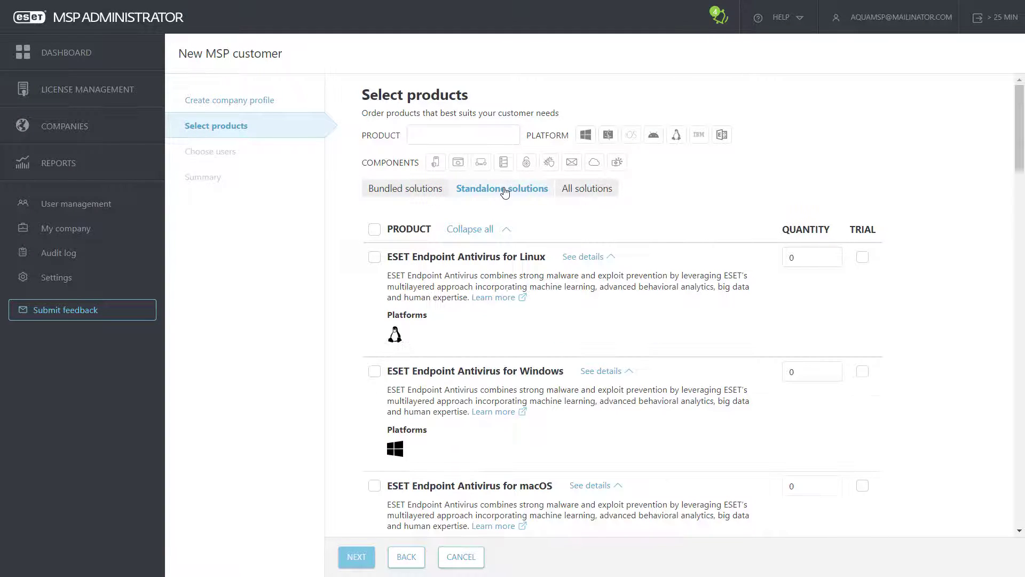
left_click(583, 191)
left_click(418, 190)
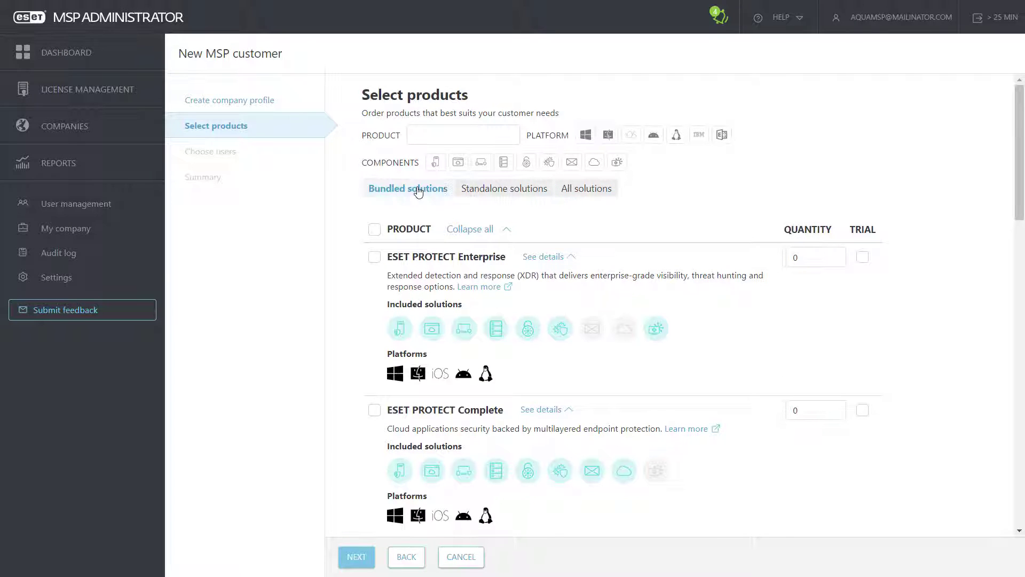
scroll(347, 304, "down", 4)
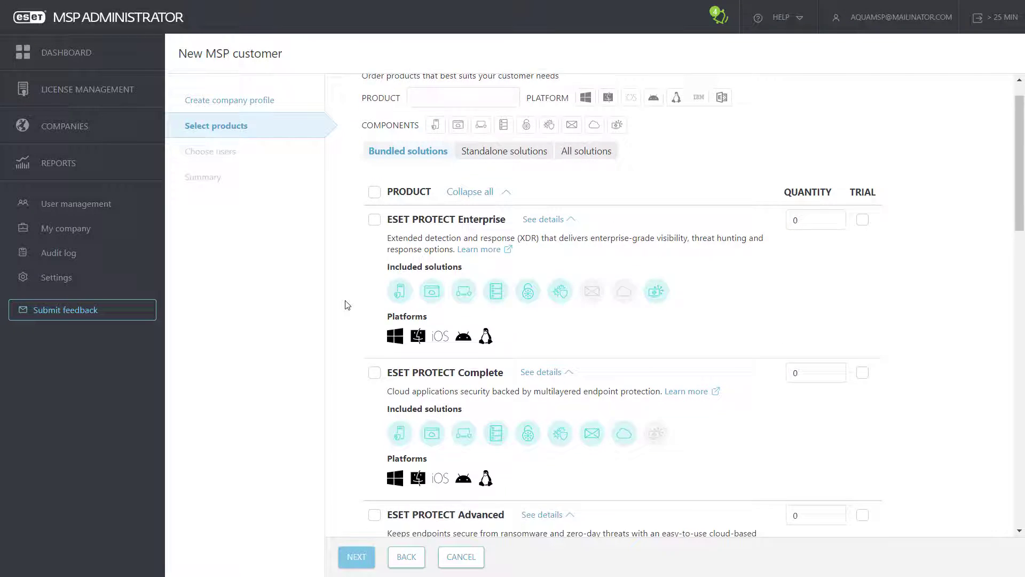
scroll(346, 304, "down", 2)
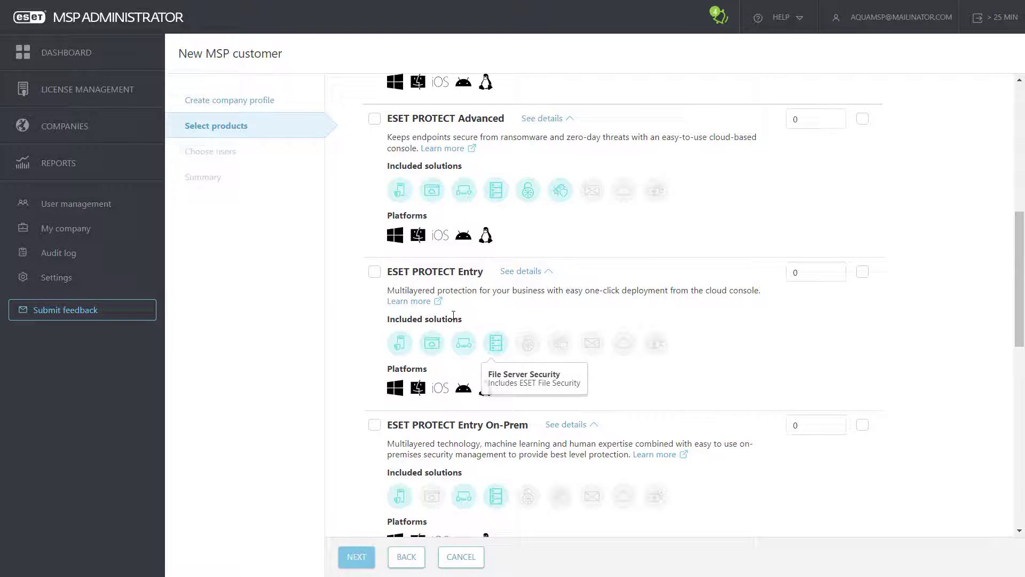
left_click(374, 272)
double_click(794, 273)
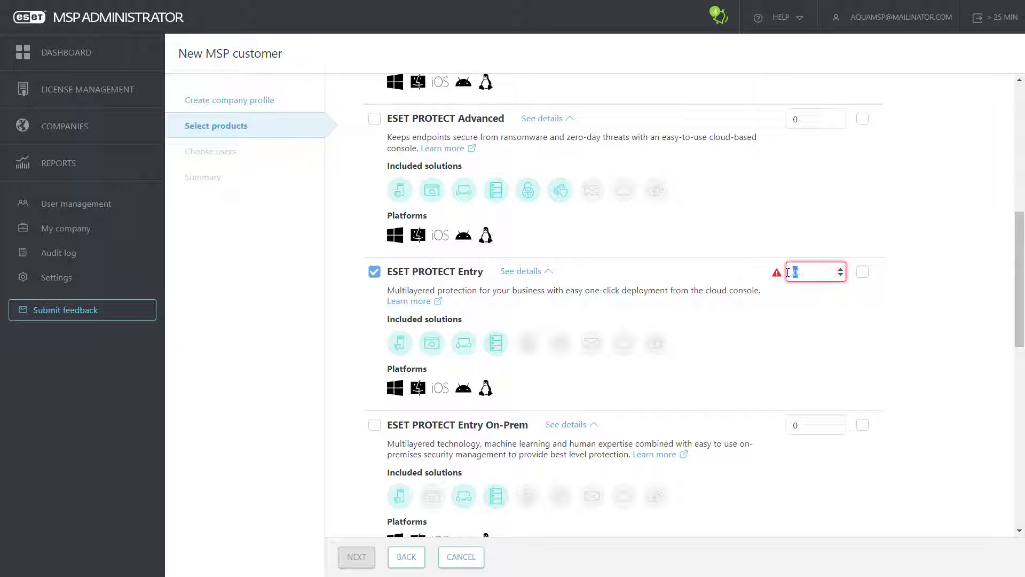
type("10")
scroll(647, 312, "down", 3)
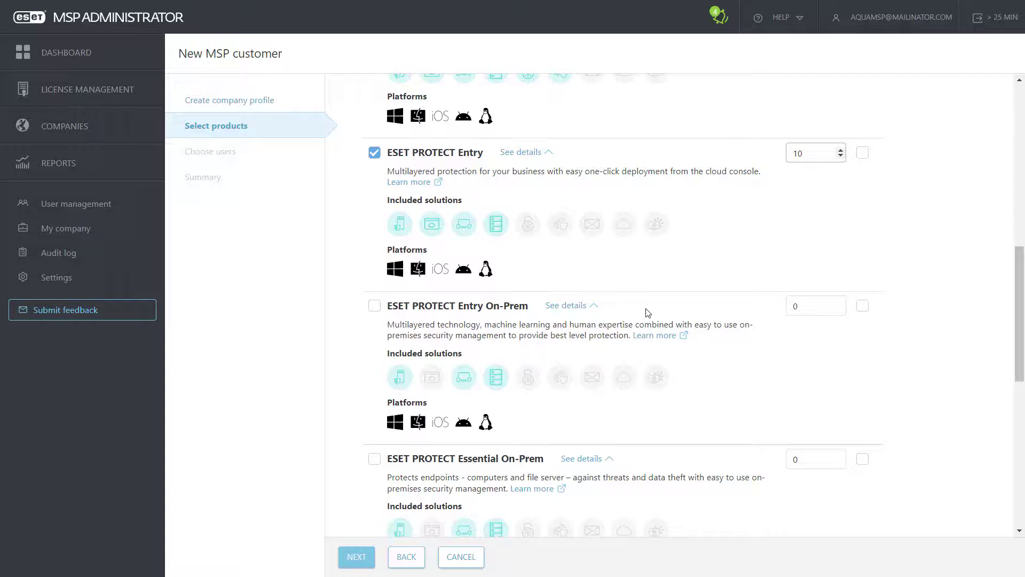
scroll(648, 312, "down", 4)
scroll(645, 313, "down", 3)
left_click(374, 342)
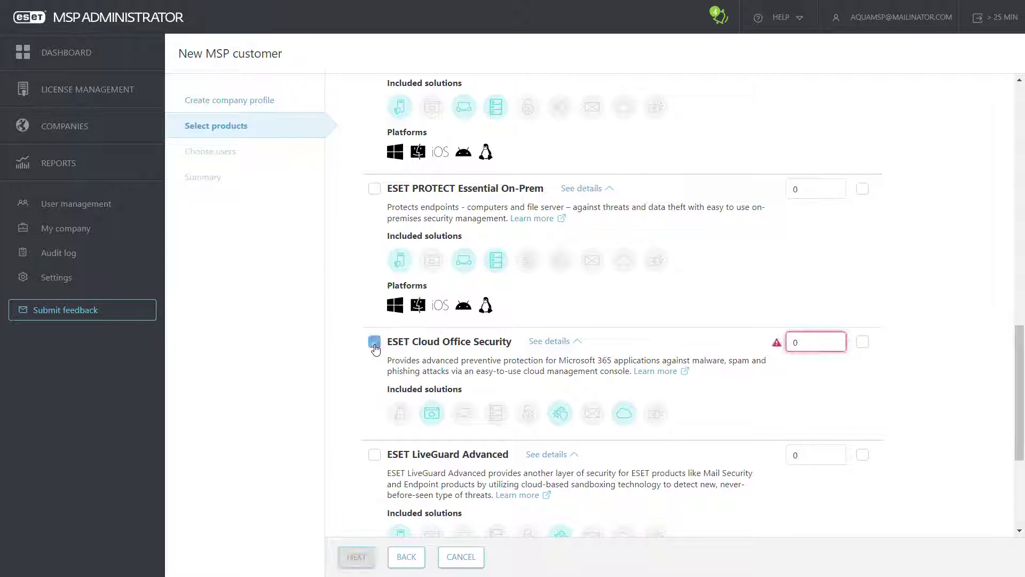
double_click(795, 343)
type("50")
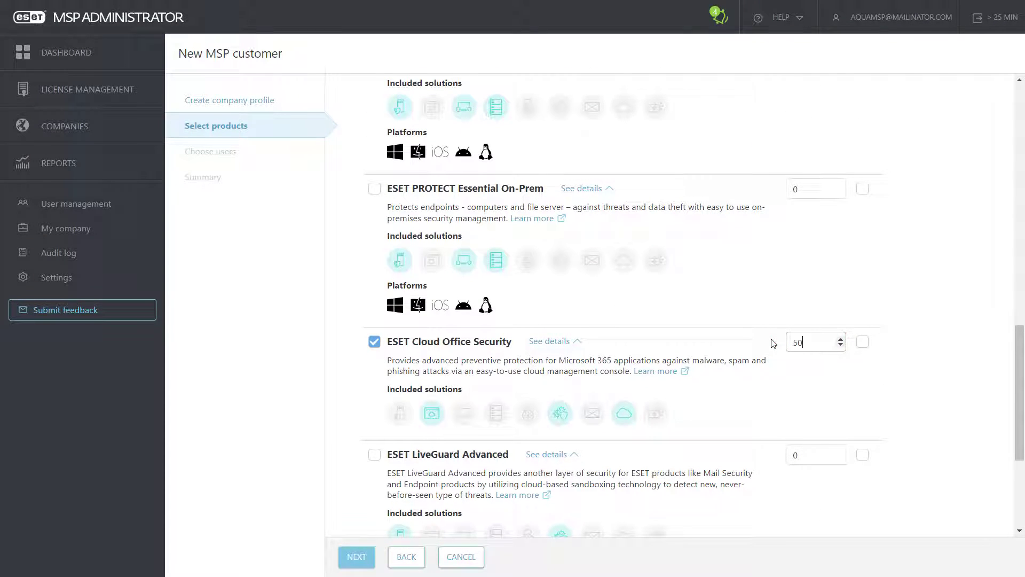
scroll(631, 344, "down", 3)
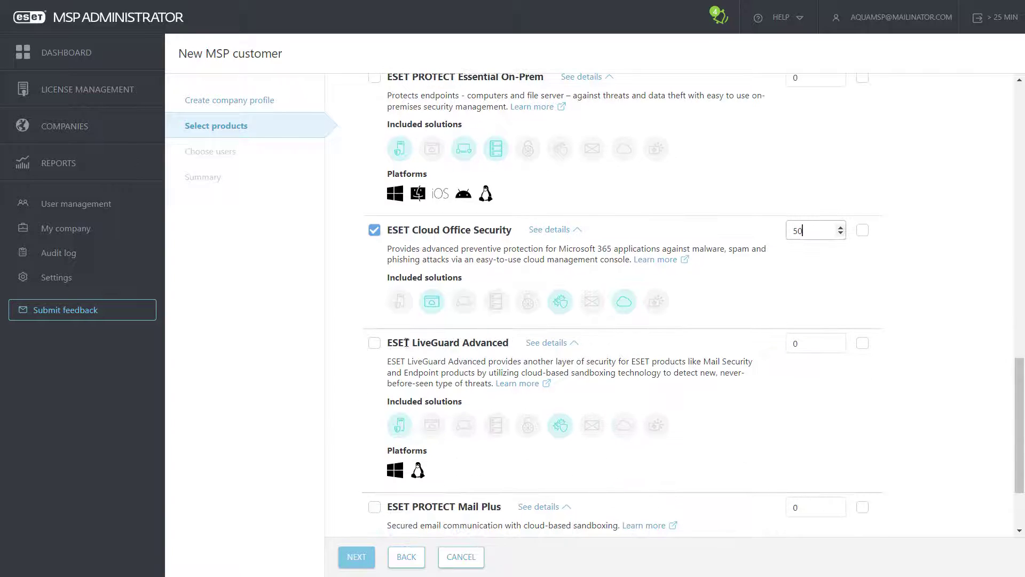
left_click(374, 344)
double_click(793, 343)
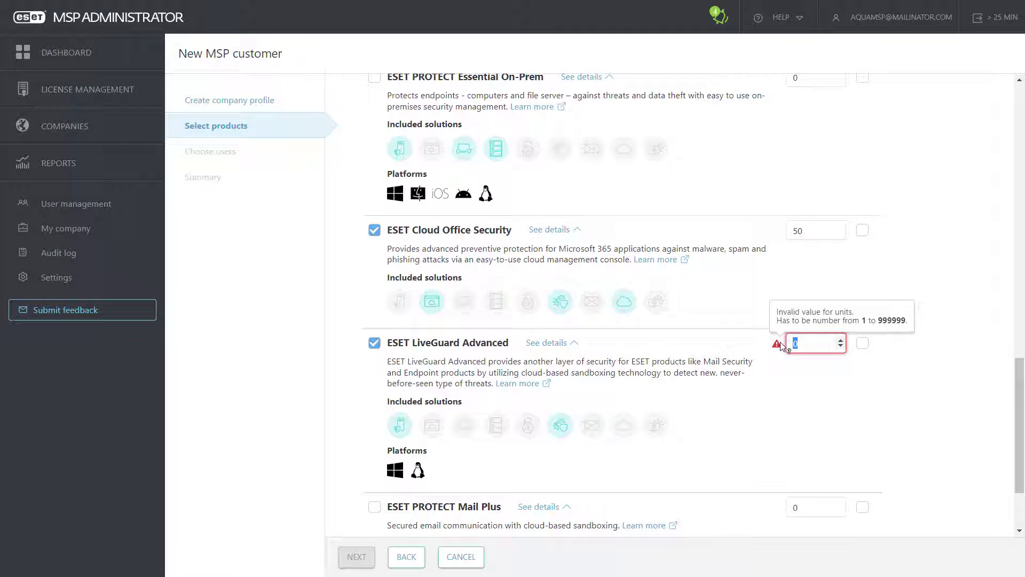
type("1")
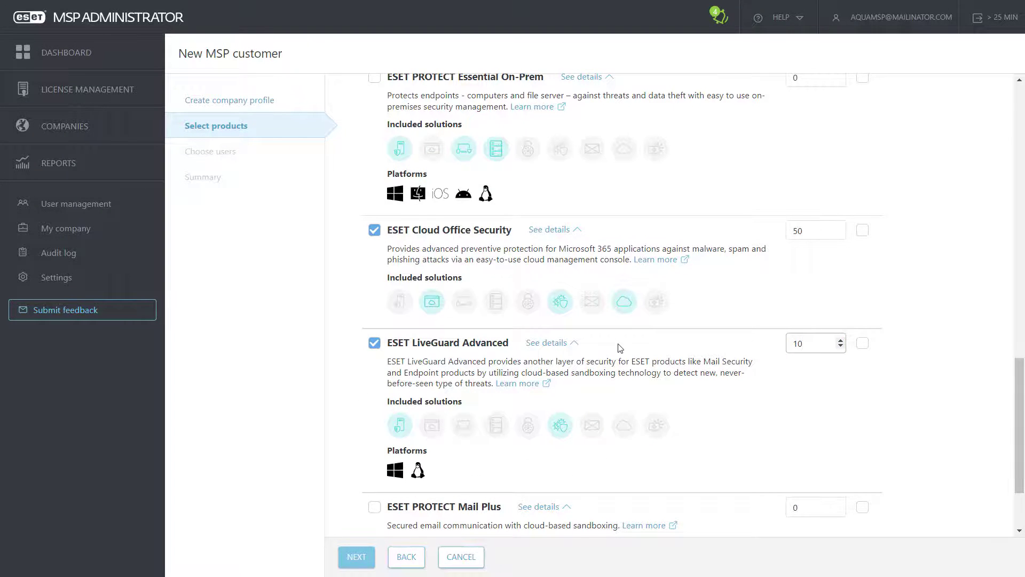
scroll(621, 349, "up", 5)
scroll(620, 347, "up", 5)
scroll(617, 344, "up", 3)
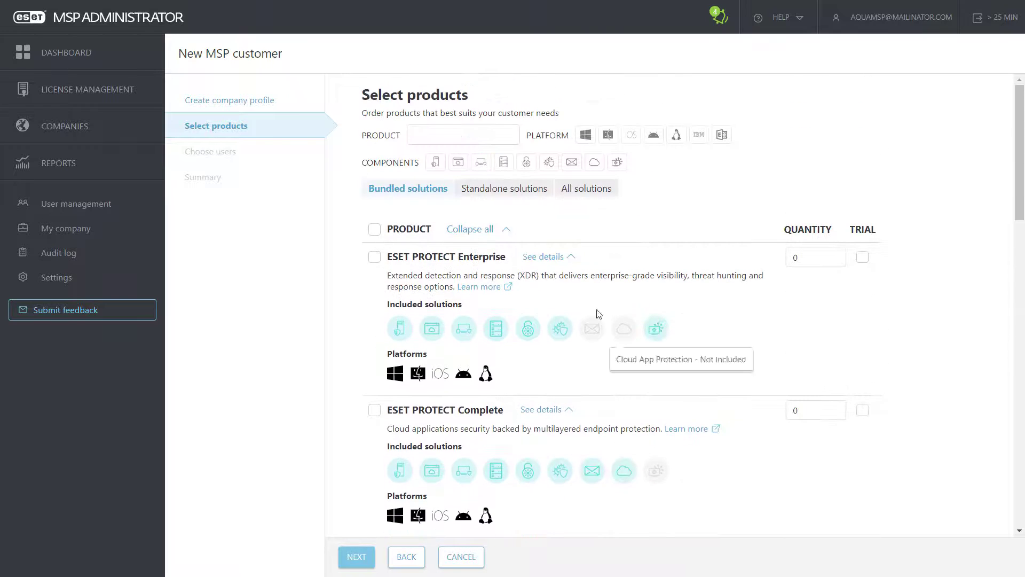
- Add a 50-unit trial of ESET Endpoint Antivirus for Linux and continue to users
left_click(507, 189)
left_click(375, 258)
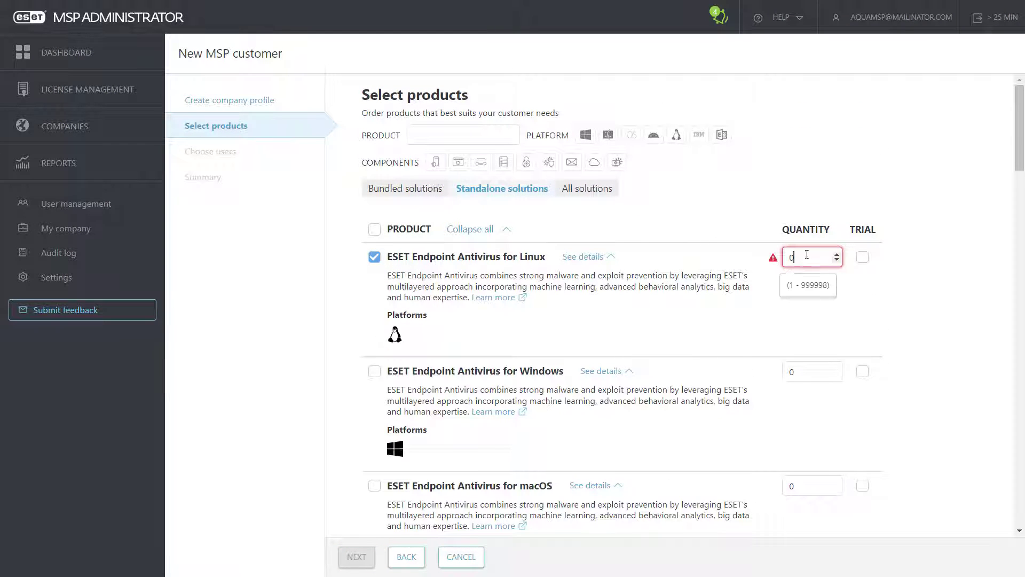
double_click(789, 258)
type("50")
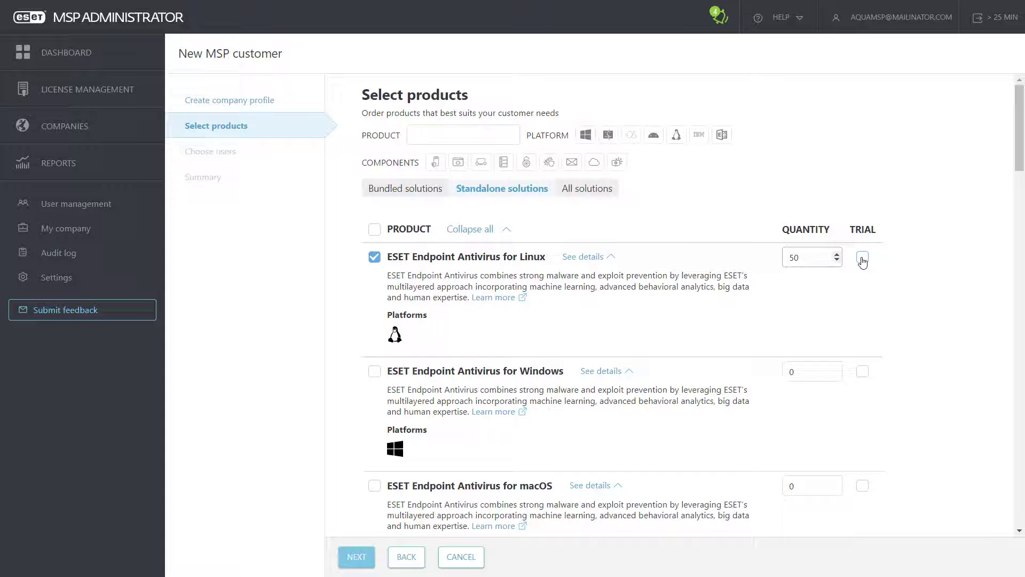
left_click(862, 258)
left_click(353, 556)
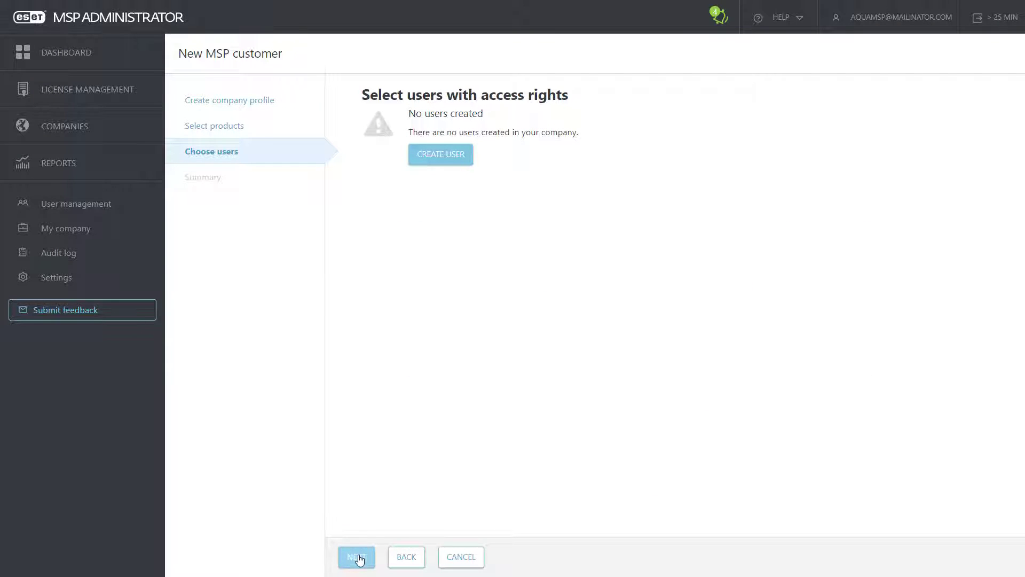
- Finish the Pets customer from the Summary, agreeing to the LiveGuard Advanced Terms of Use
left_click(358, 556)
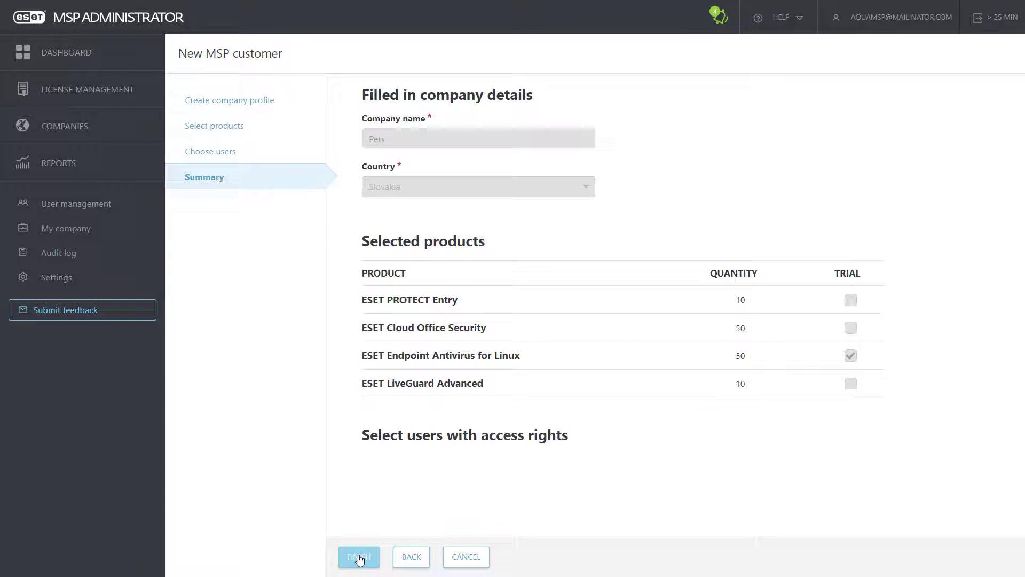
left_click(359, 557)
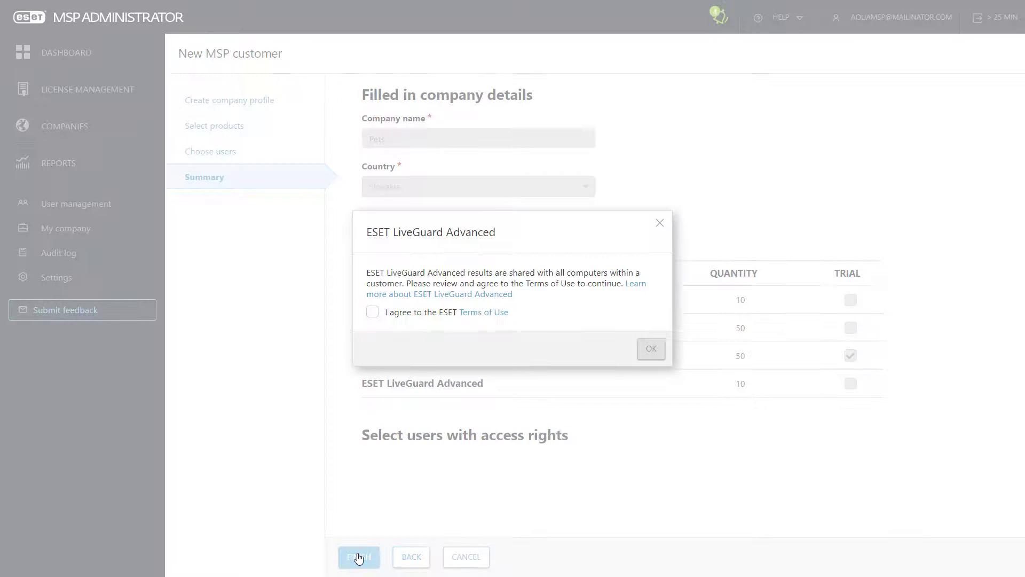
left_click(373, 315)
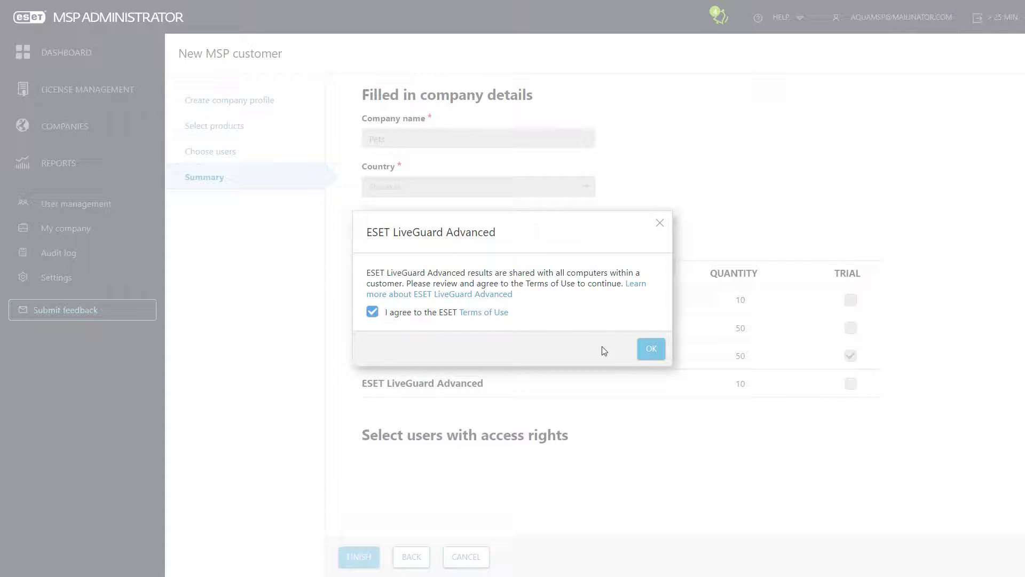
left_click(650, 349)
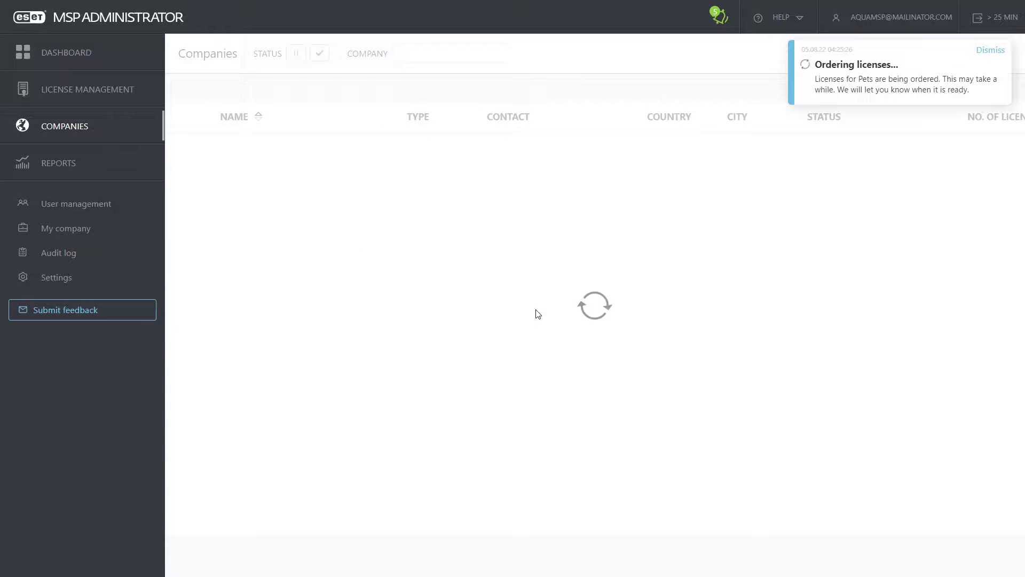
- Activate ESET PROTECT Cloud from the dashboard and accept its activation agreement
left_click(66, 58)
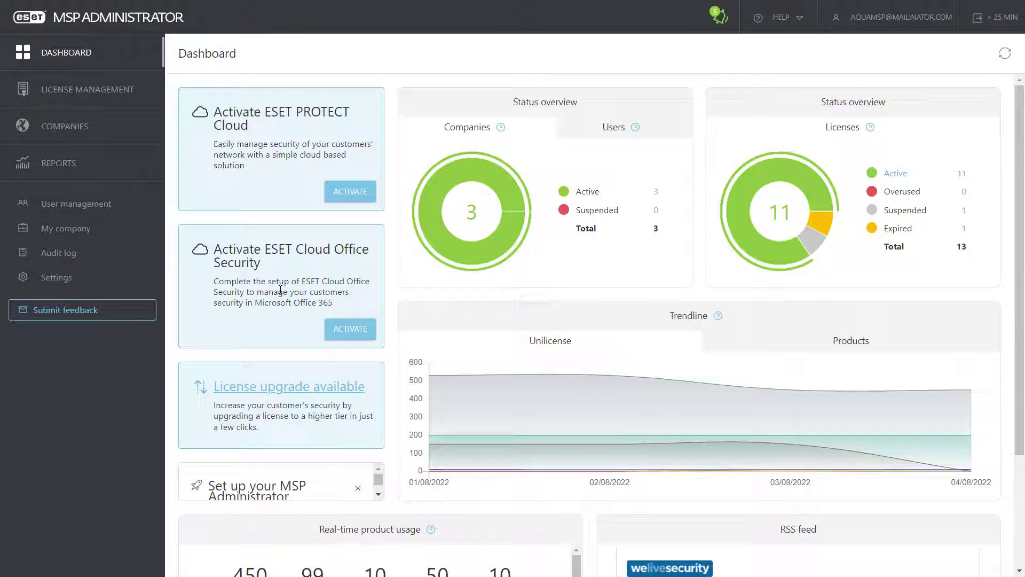
left_click(351, 199)
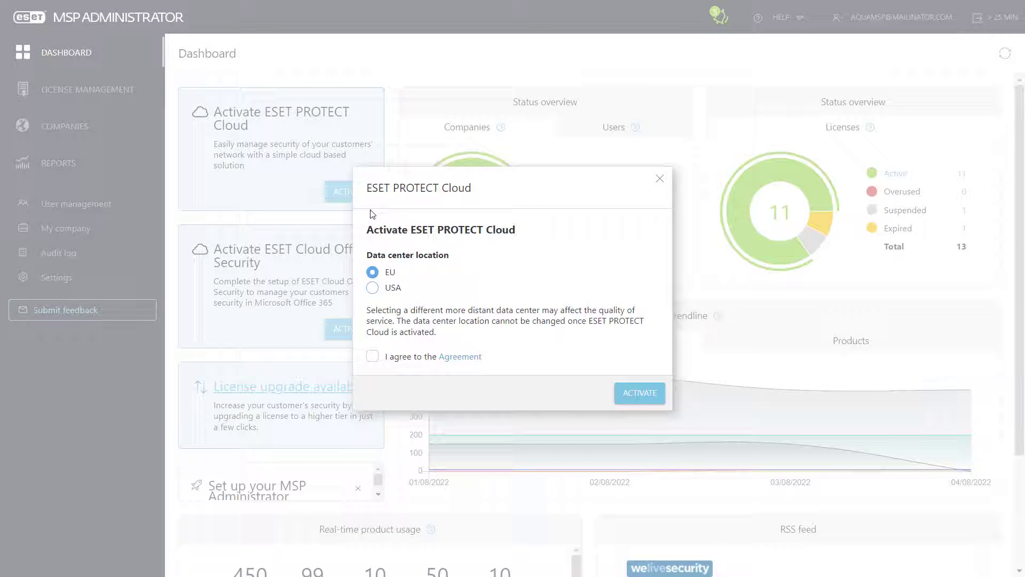
left_click(373, 357)
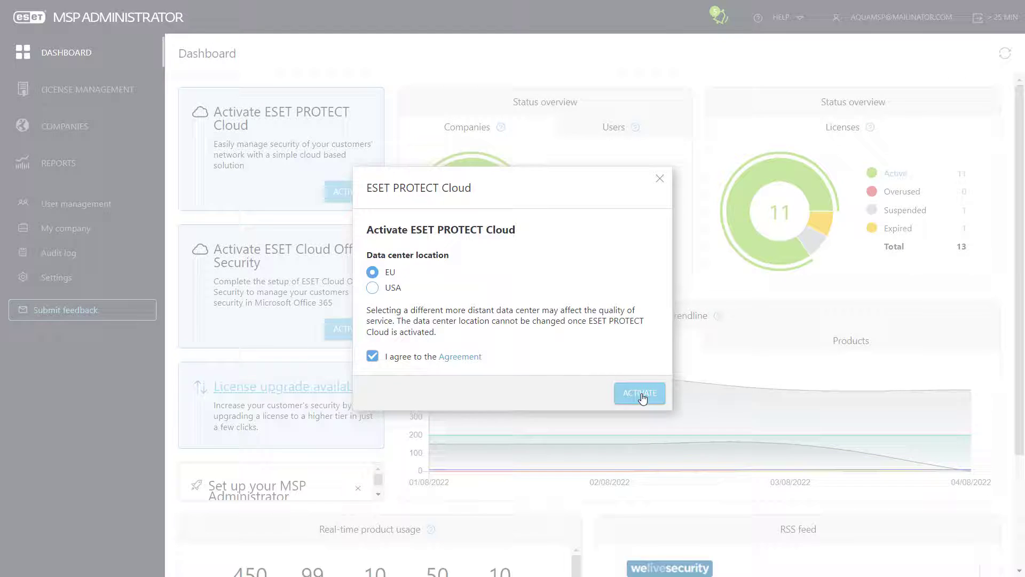
left_click(642, 393)
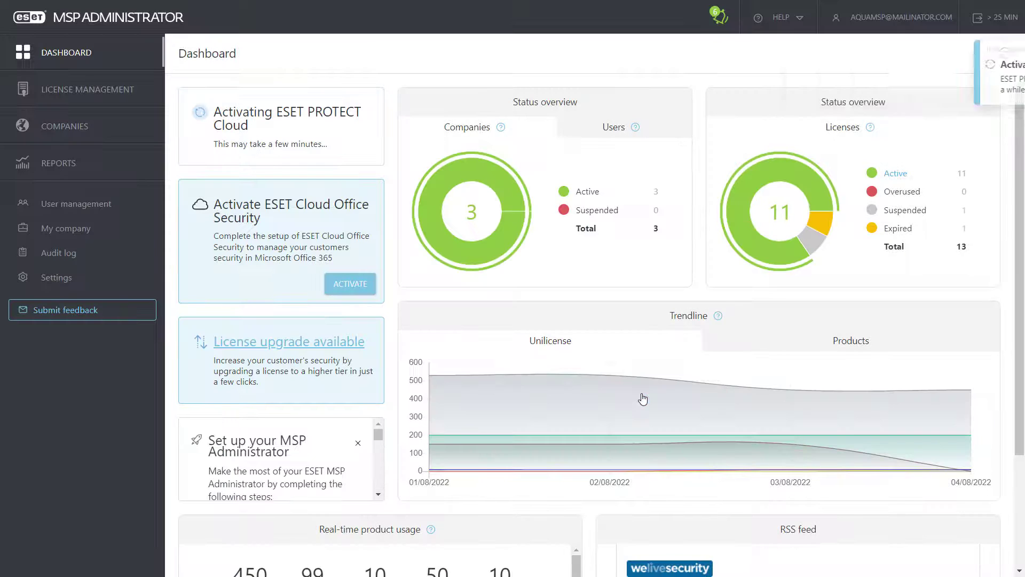
- Activate ESET Cloud Office Security in the EU data center, then open the license usage report
left_click(364, 287)
left_click(373, 357)
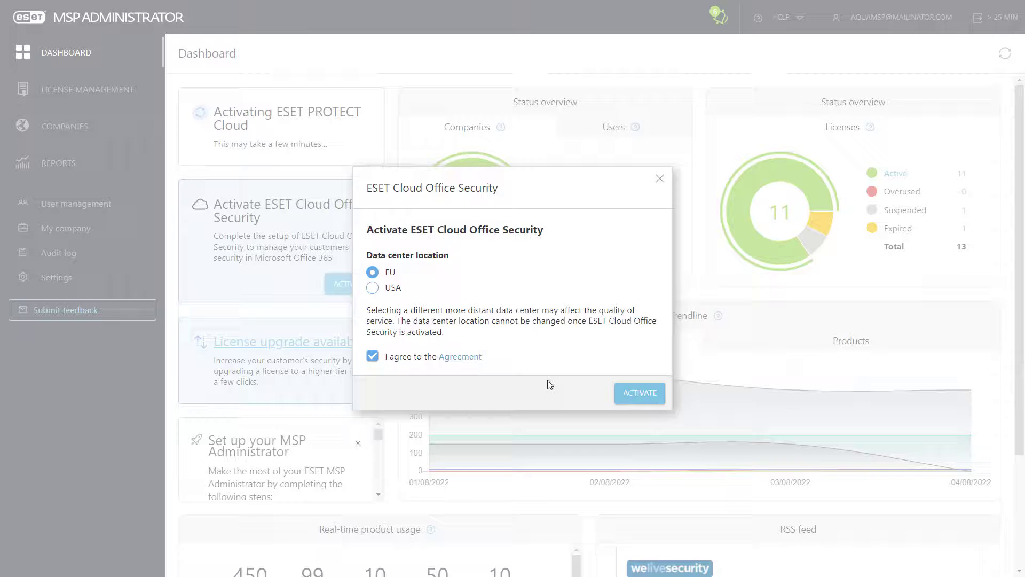
left_click(639, 392)
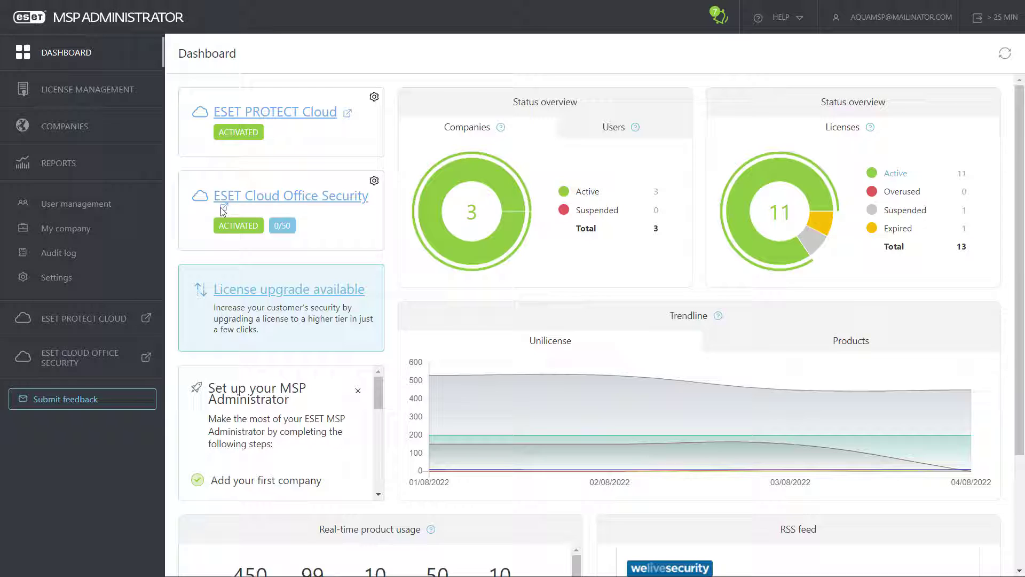
left_click(94, 164)
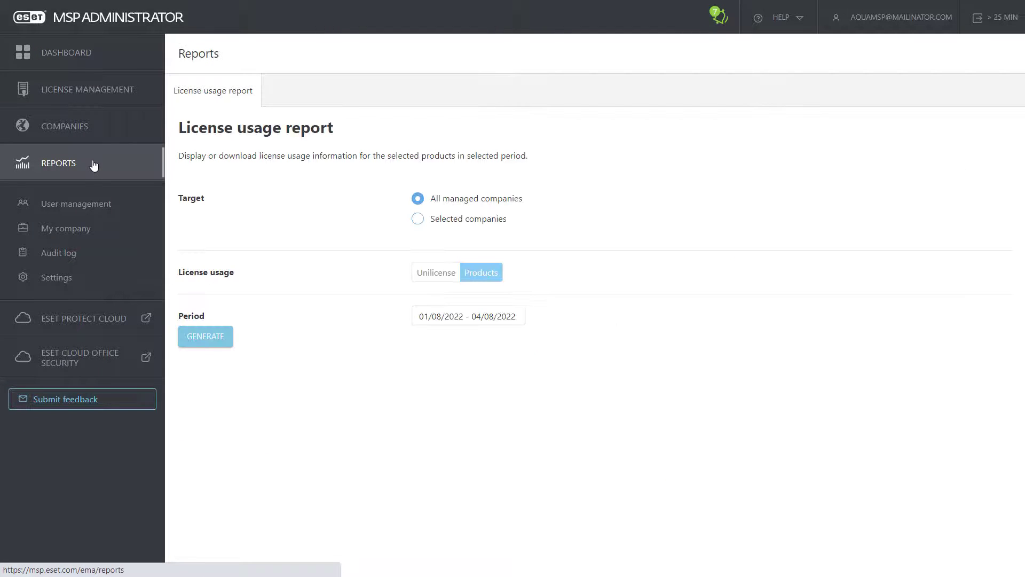
- Limit the license usage report to Colours and Fruits for 07/07–29/07/2022
left_click(417, 219)
left_click(451, 254)
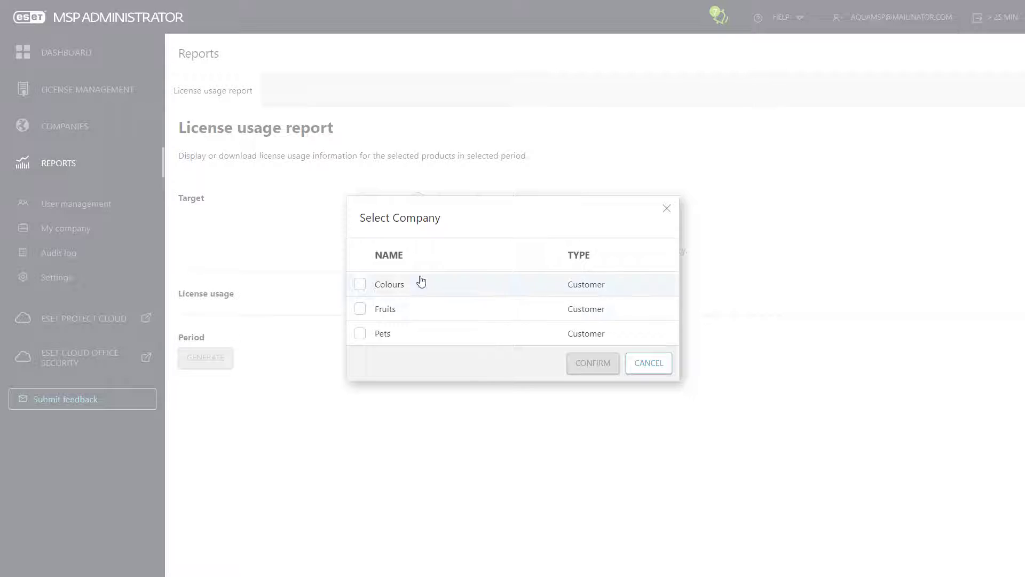
left_click(360, 309)
left_click(360, 284)
left_click(593, 363)
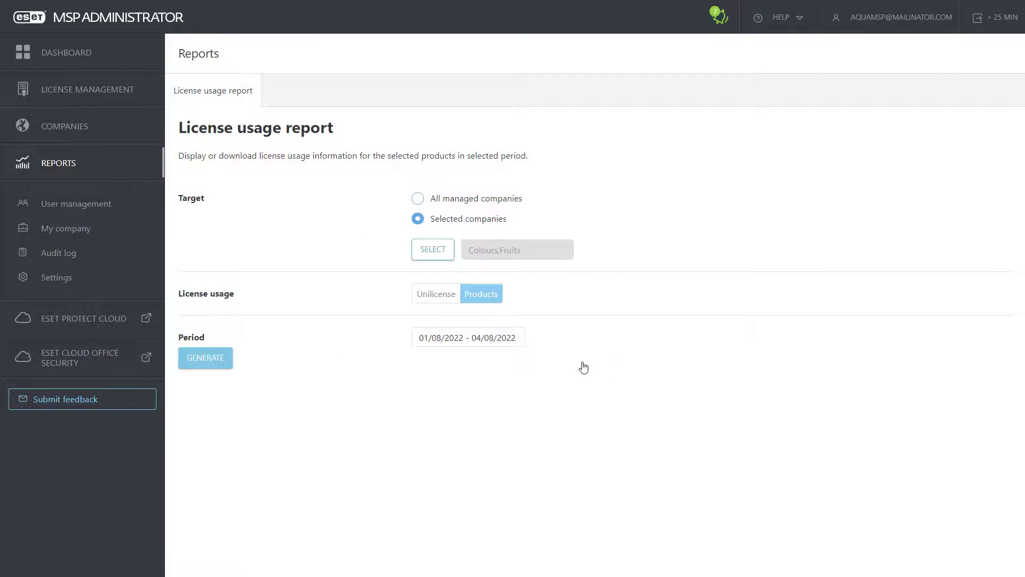
left_click(457, 338)
left_click(487, 434)
left_click(505, 477)
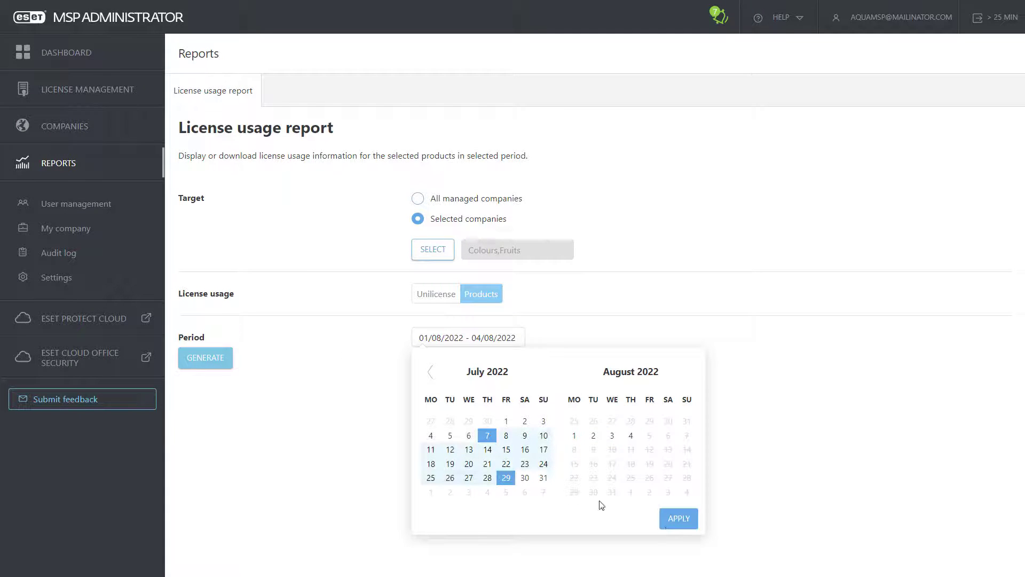
left_click(679, 518)
- Generate the report, expand the Colours and Fruits product groups, and export it as CSV
left_click(211, 359)
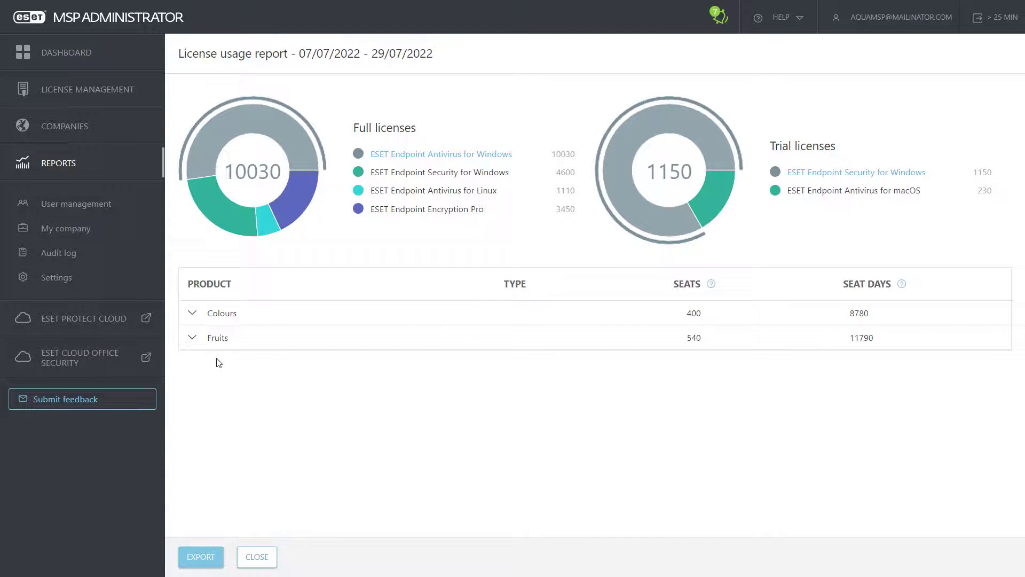
left_click(192, 314)
left_click(192, 387)
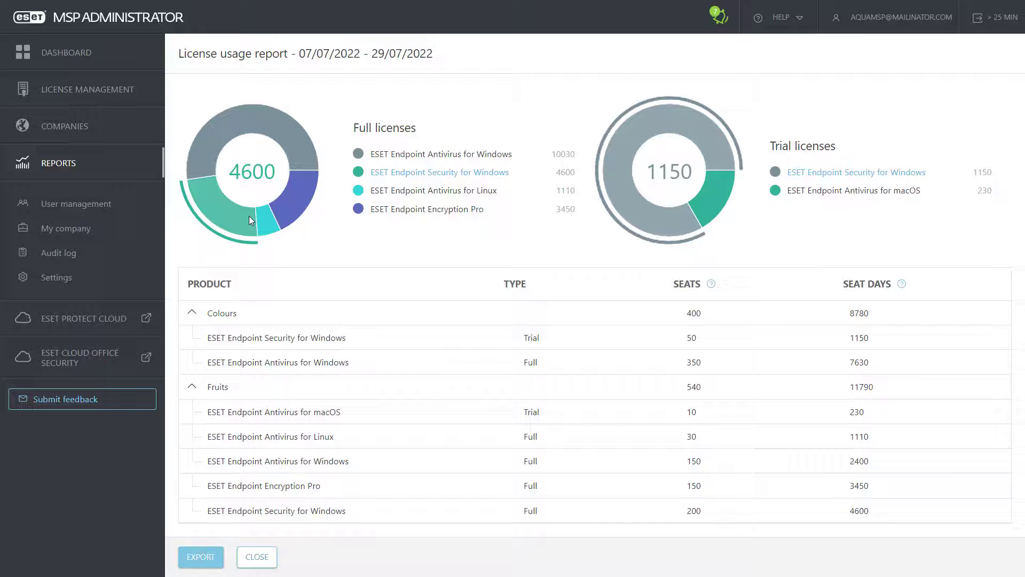
left_click(202, 556)
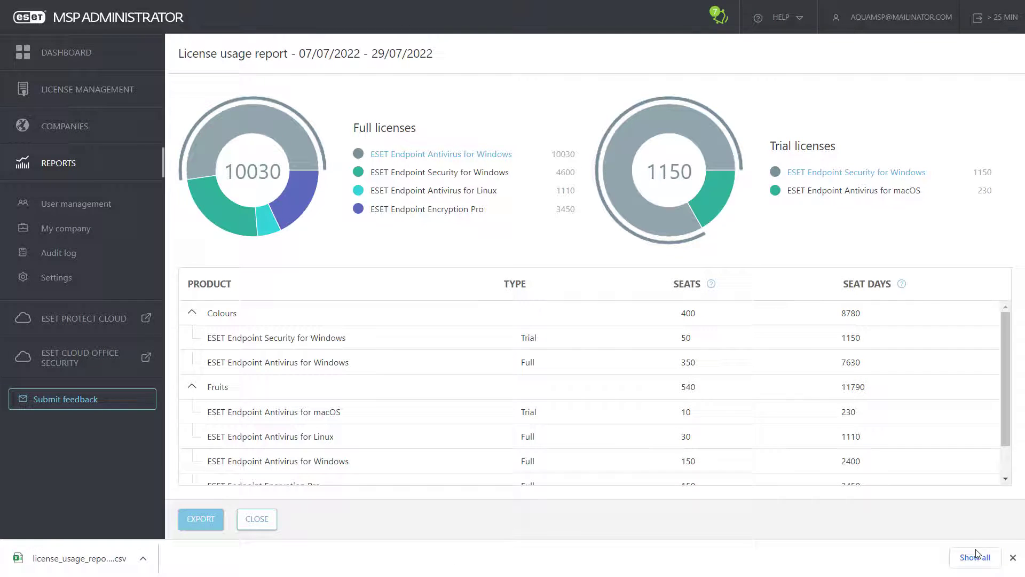
left_click(1013, 557)
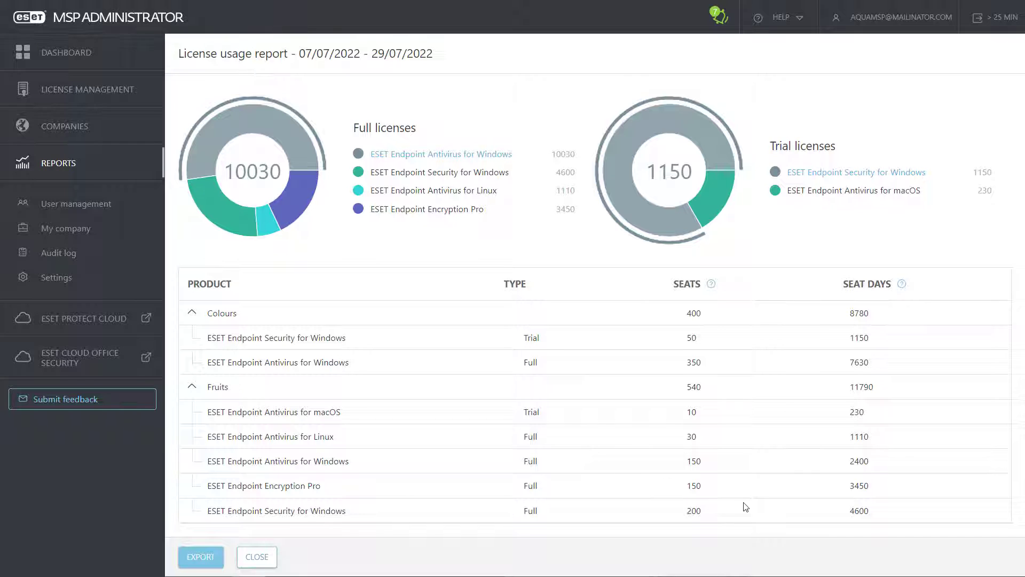
- Go to User management and view John Smith's action menu without choosing an action
left_click(76, 204)
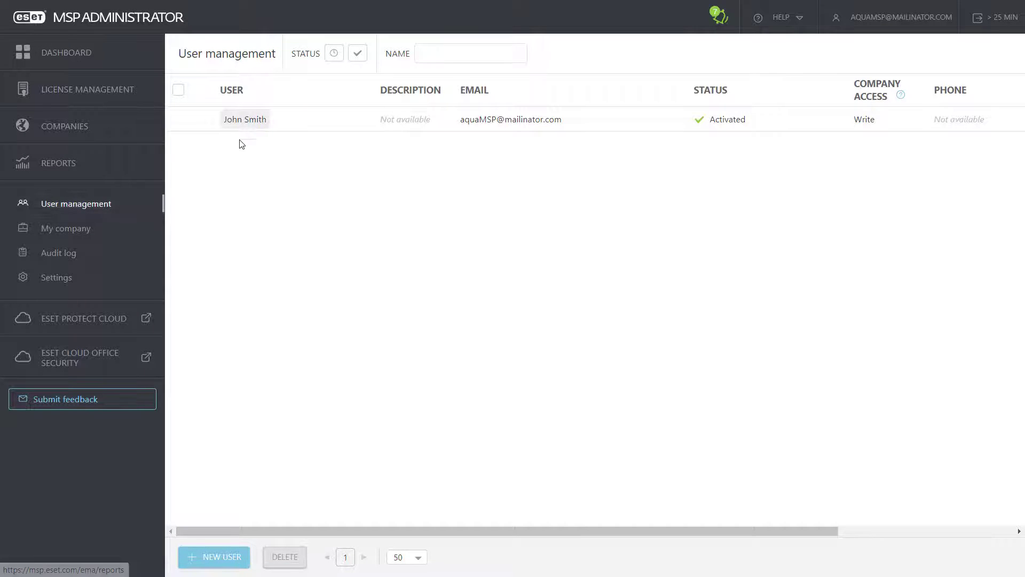
mouse_move(244, 119)
left_click(207, 120)
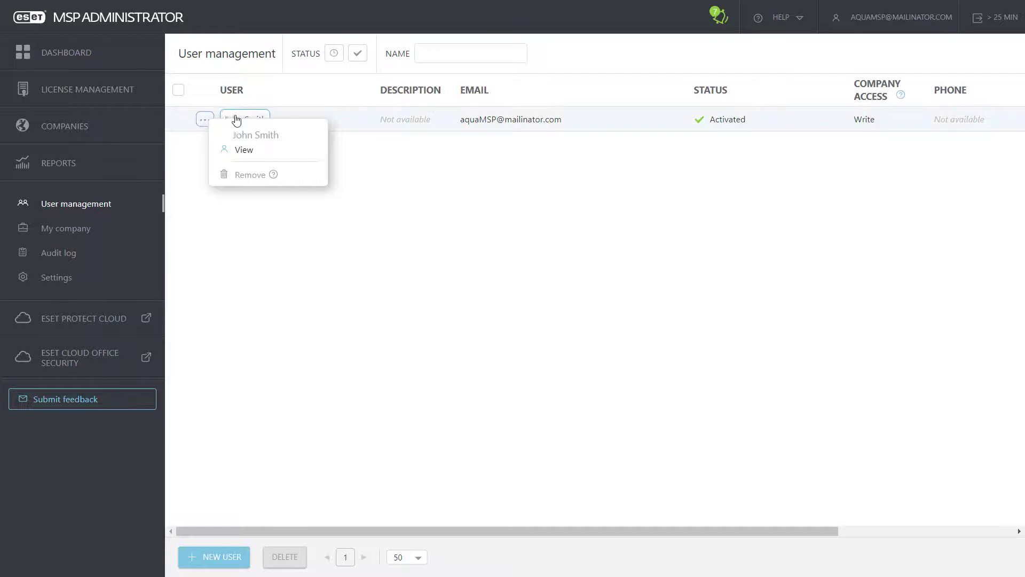
left_click(380, 192)
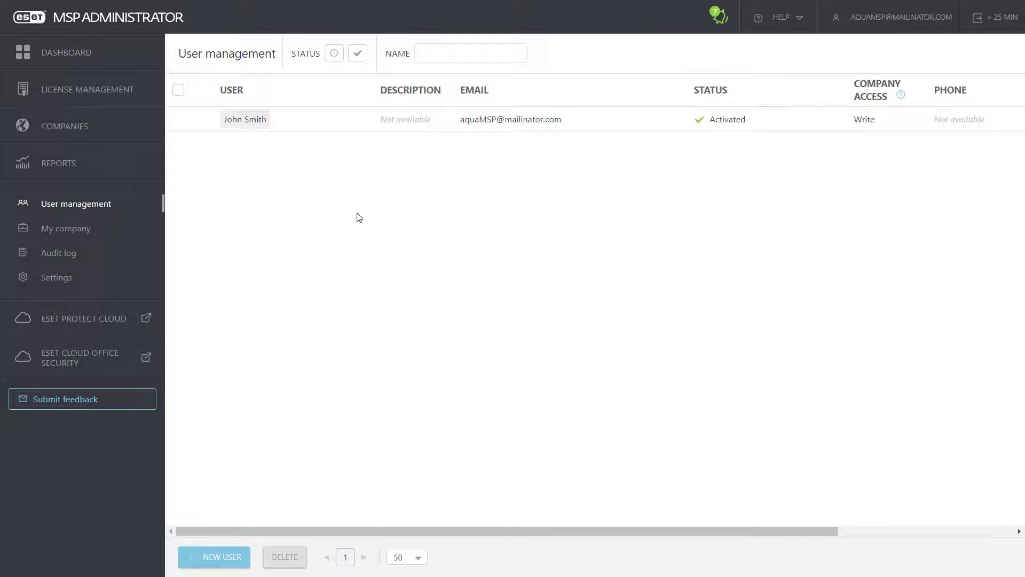
left_click(210, 559)
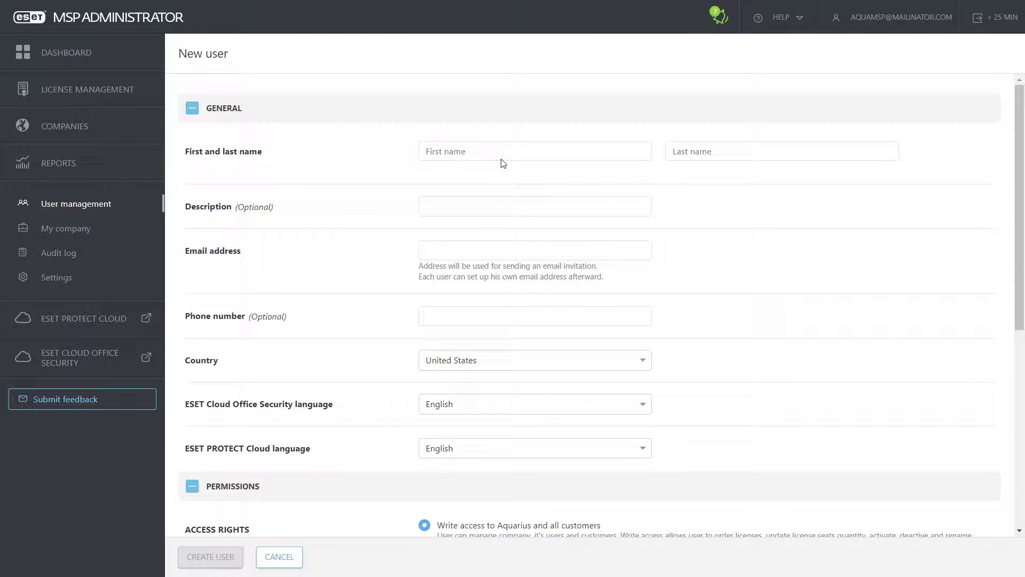
left_click(524, 151)
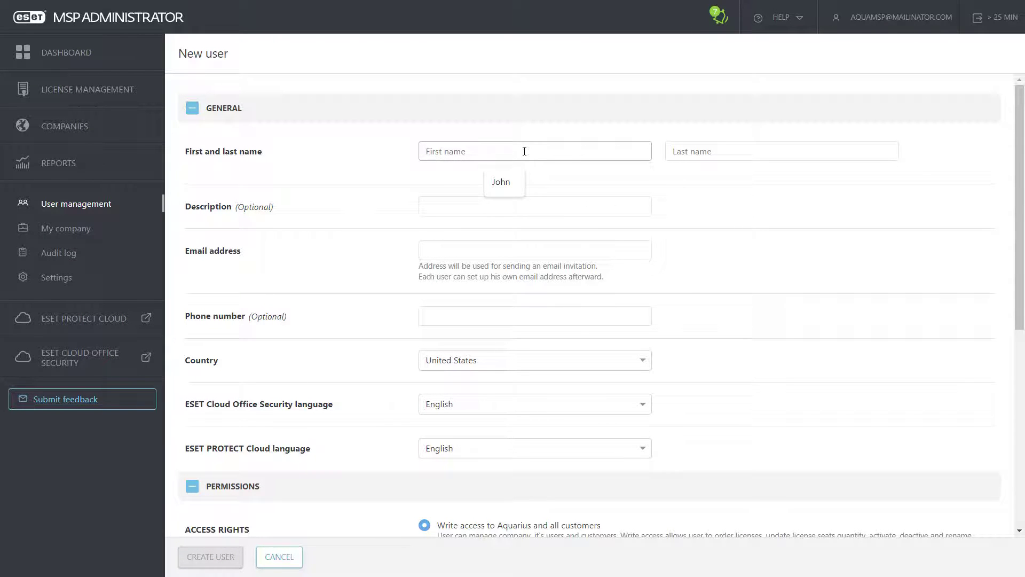
key("Tab")
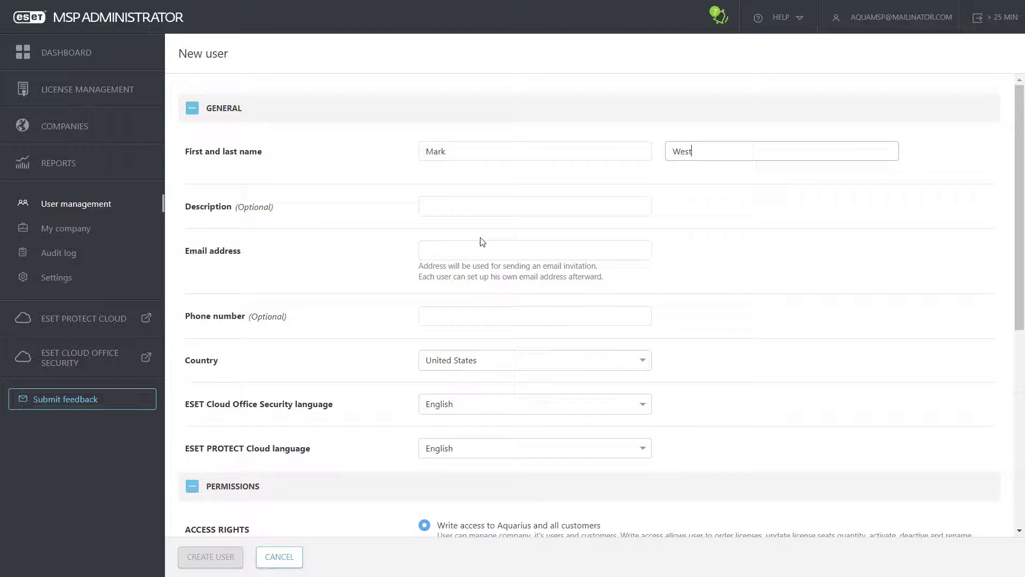
left_click(480, 245)
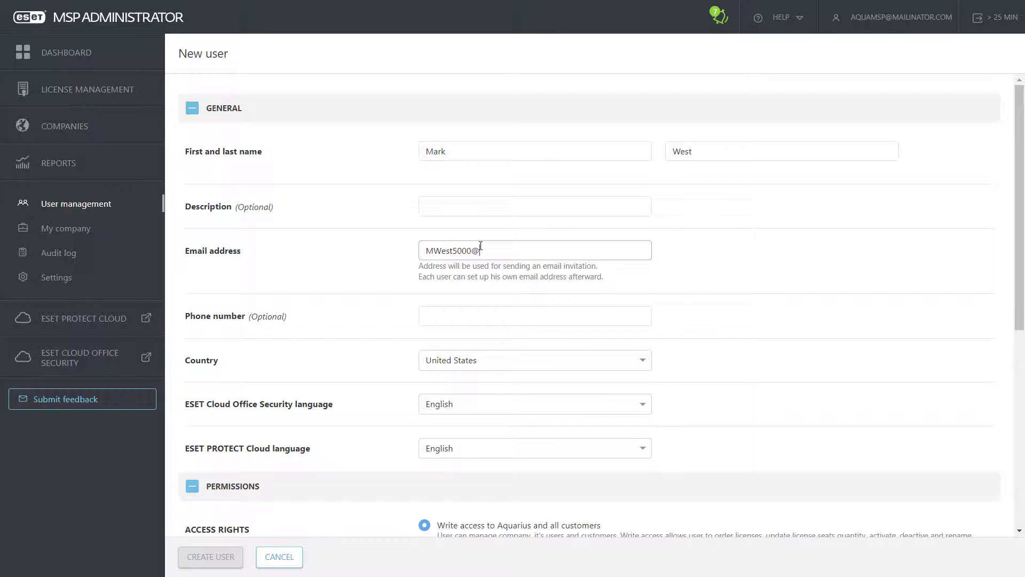
type("mailinator.com")
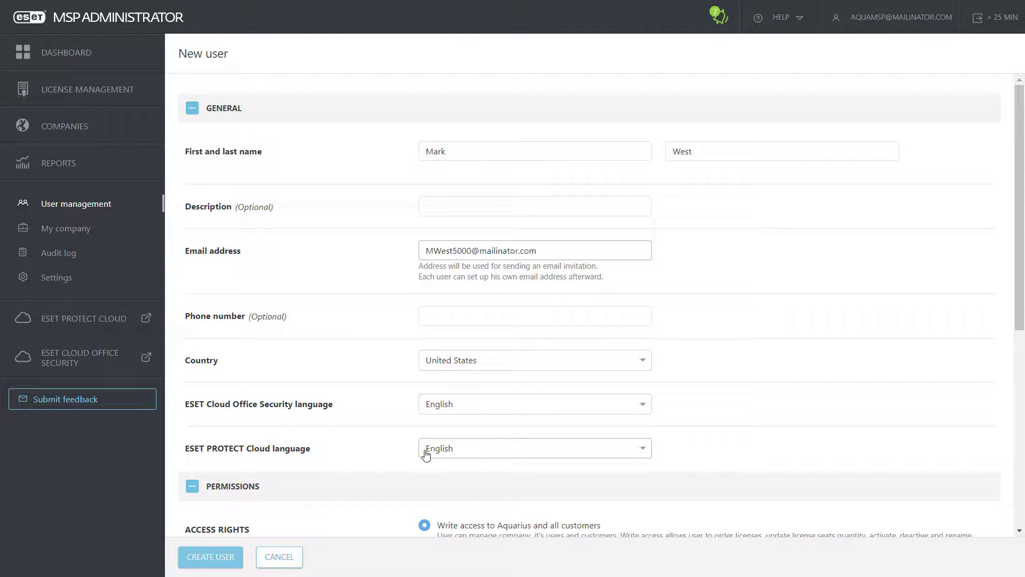
scroll(392, 454, "down", 5)
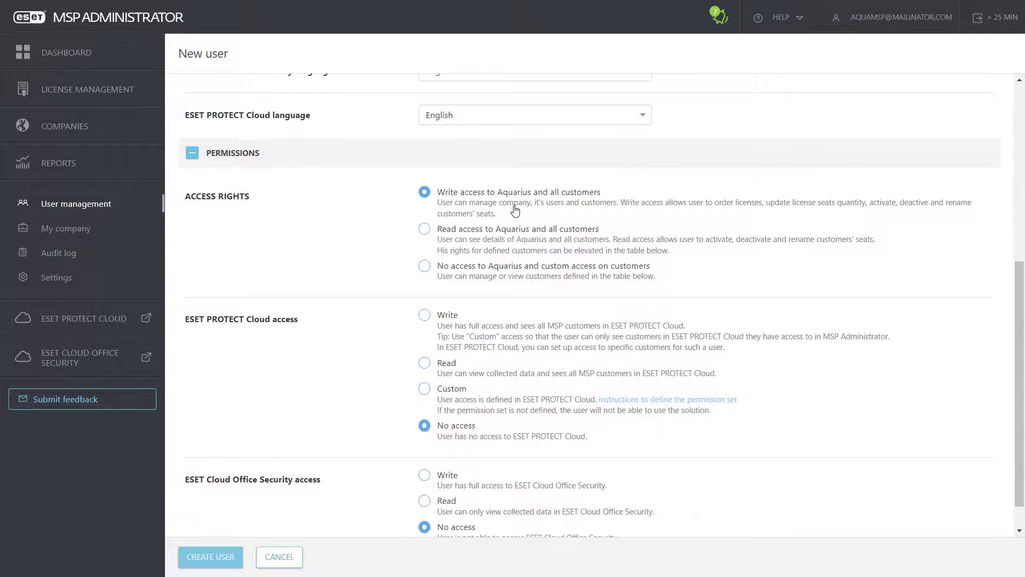
left_click(459, 233)
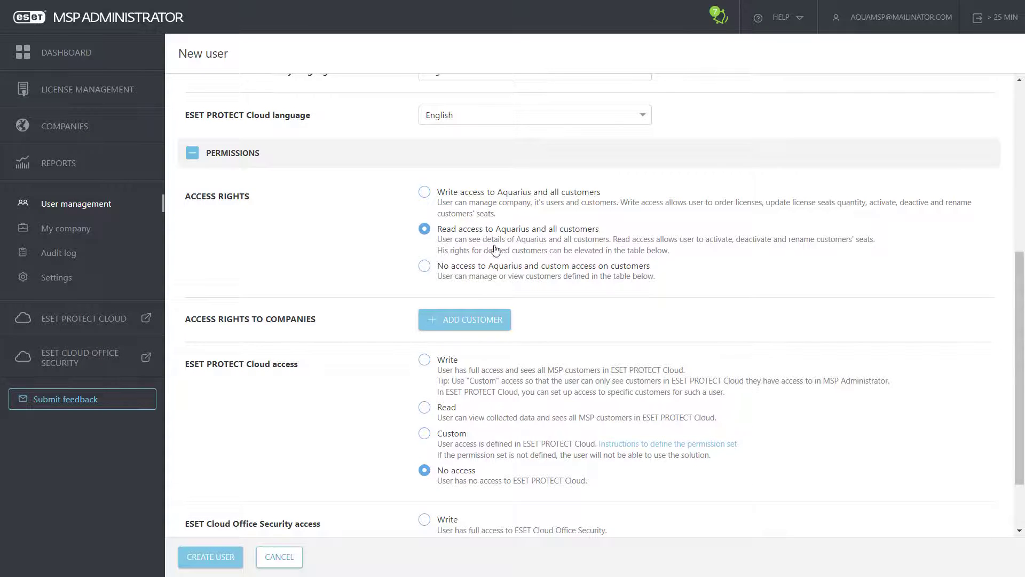
left_click(474, 267)
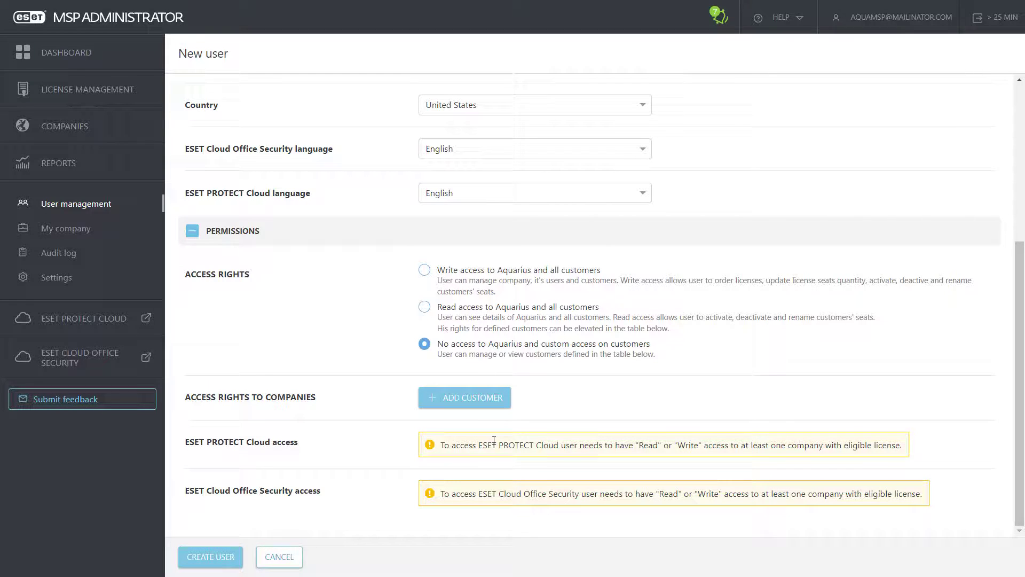
left_click(466, 399)
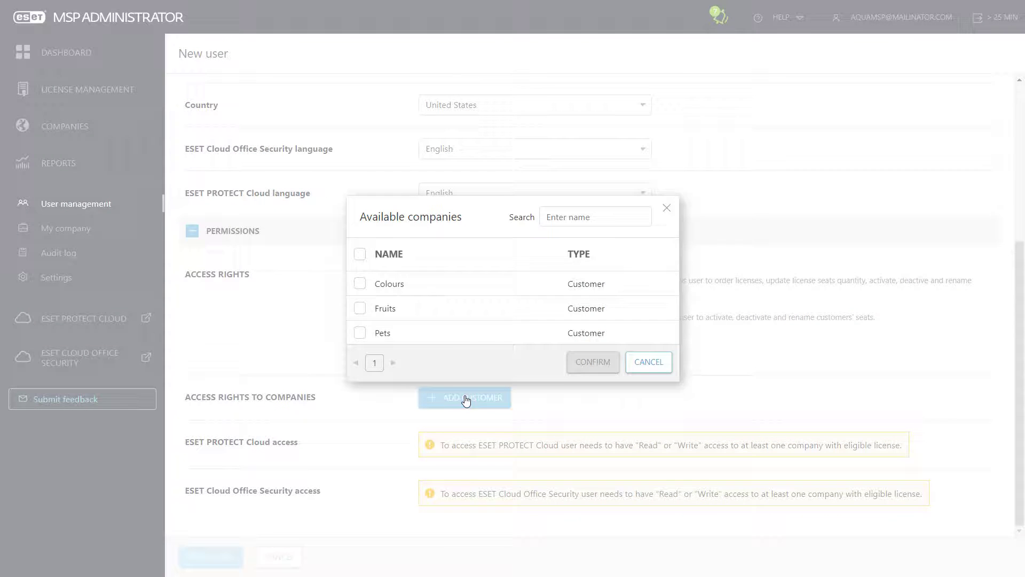
left_click(359, 308)
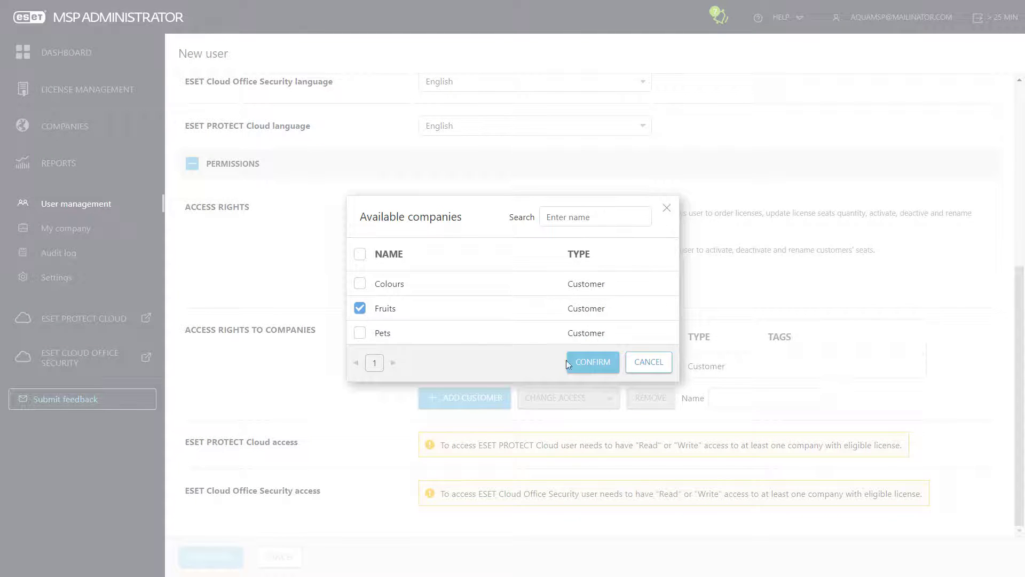
left_click(359, 333)
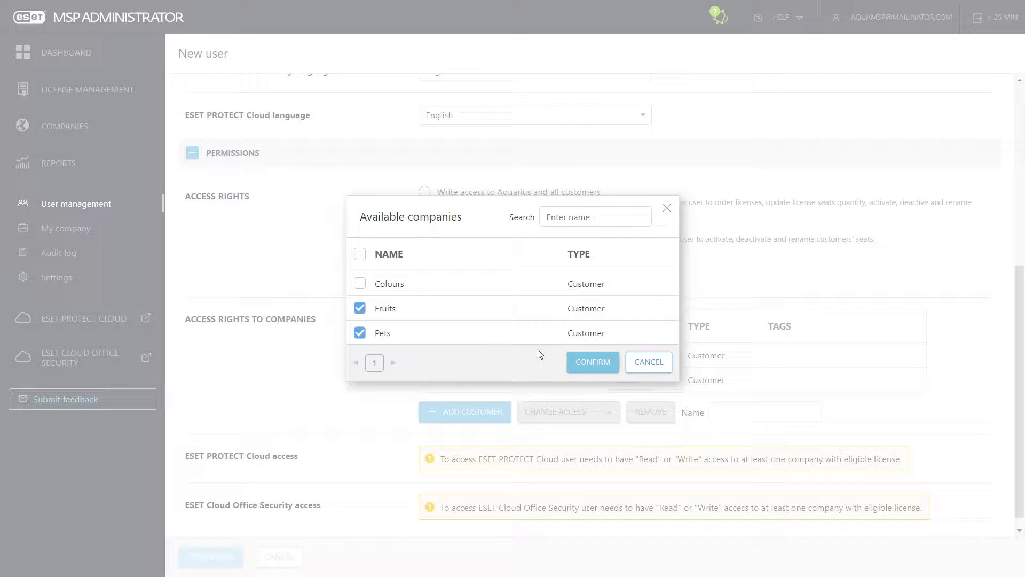
left_click(602, 363)
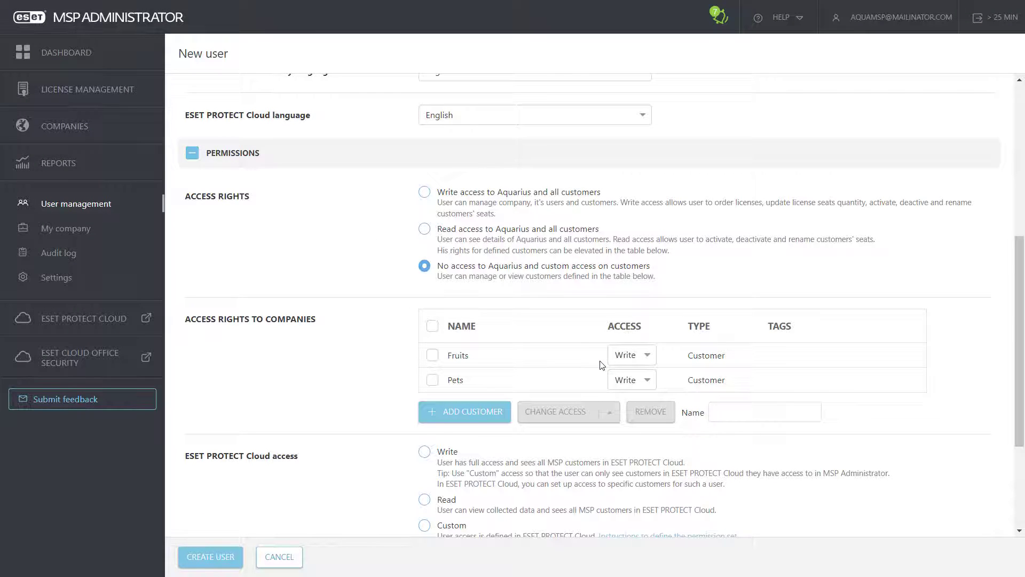
left_click(650, 359)
left_click(634, 382)
scroll(371, 380, "down", 2)
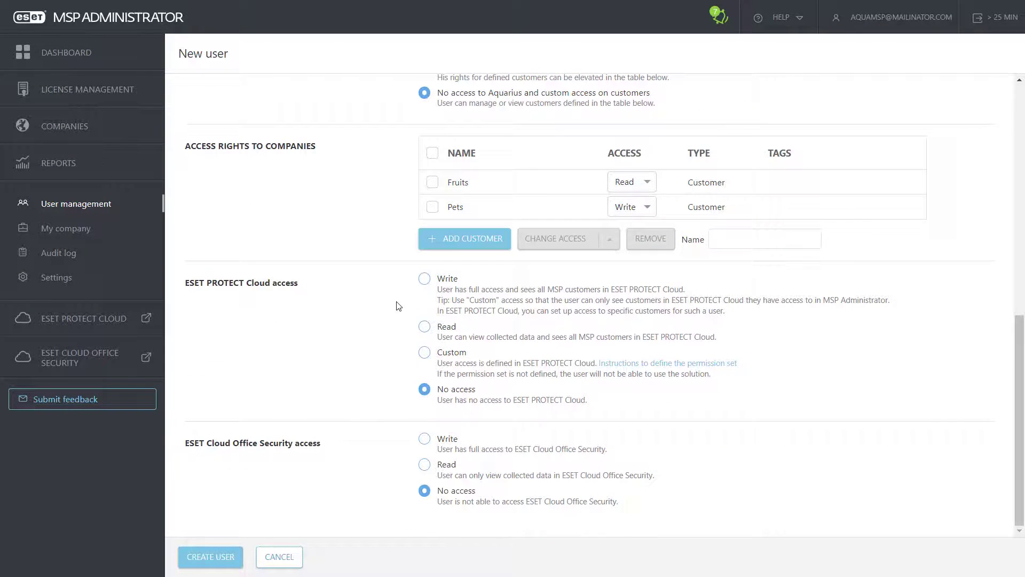
left_click(424, 327)
left_click(425, 440)
left_click(426, 466)
left_click(426, 491)
left_click(425, 465)
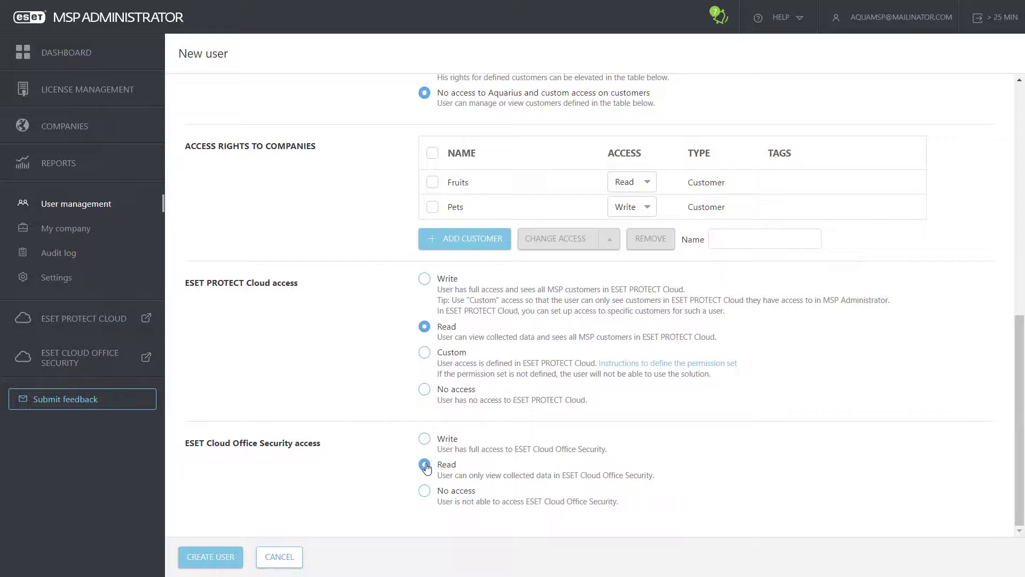
left_click(202, 563)
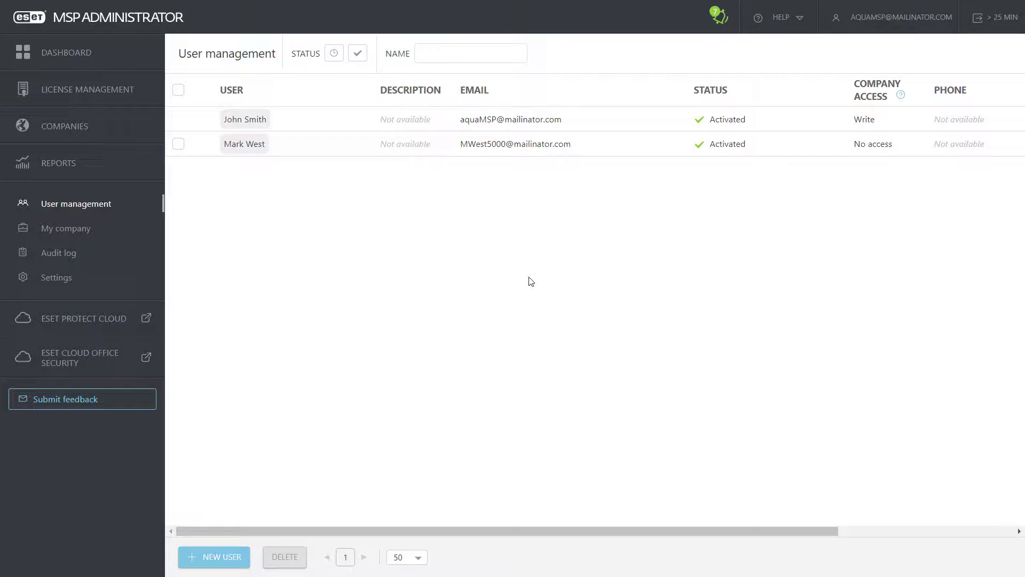
left_click(986, 17)
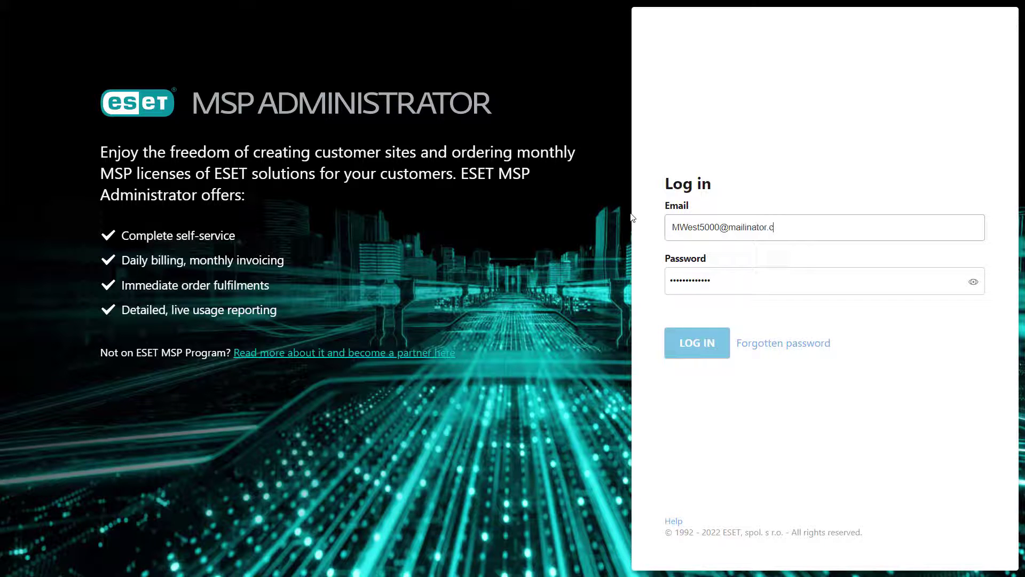
type("om")
key("Tab")
type("*******")
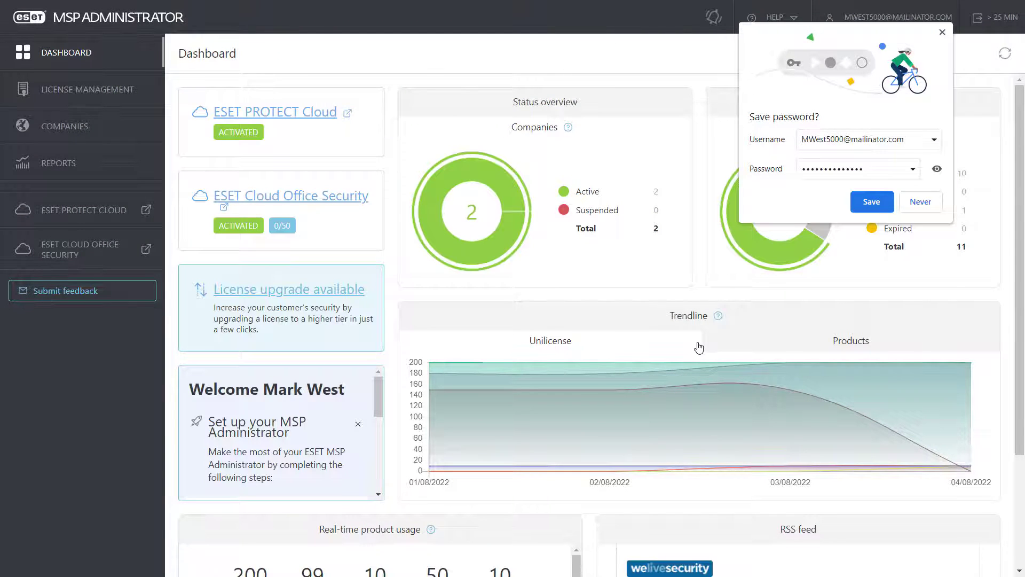
left_click(921, 202)
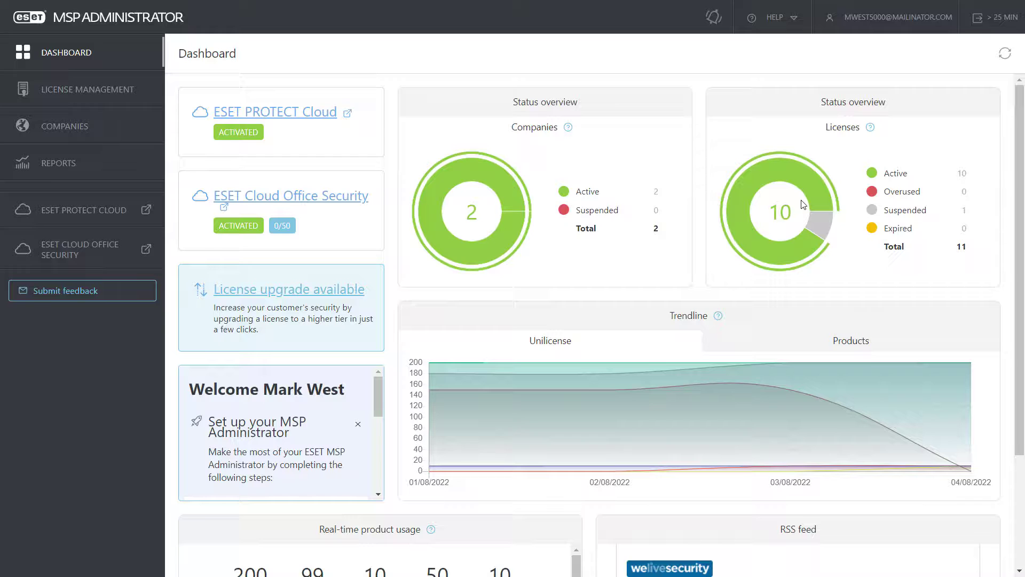
scroll(634, 265, "down", 2)
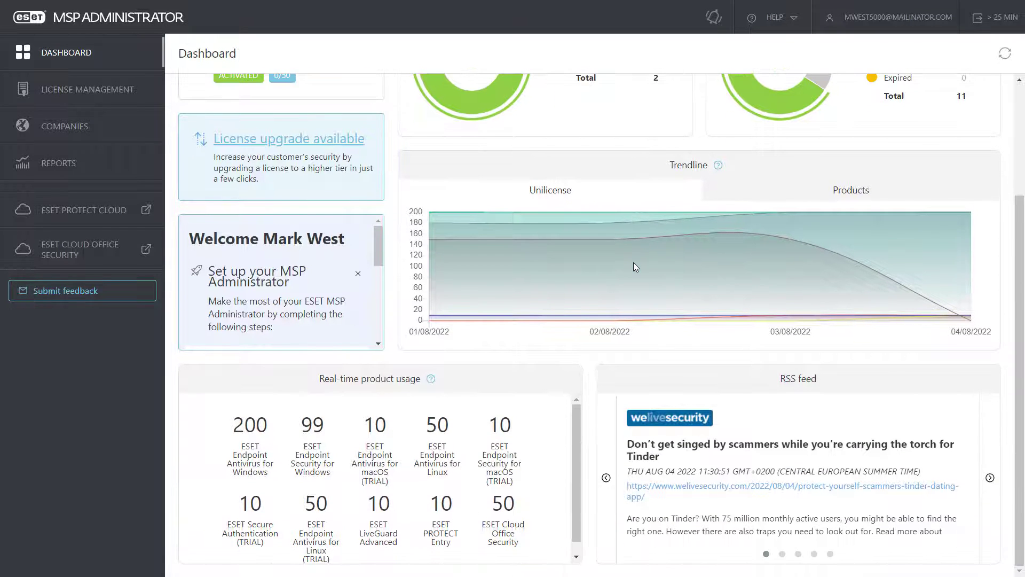
scroll(633, 262, "up", 2)
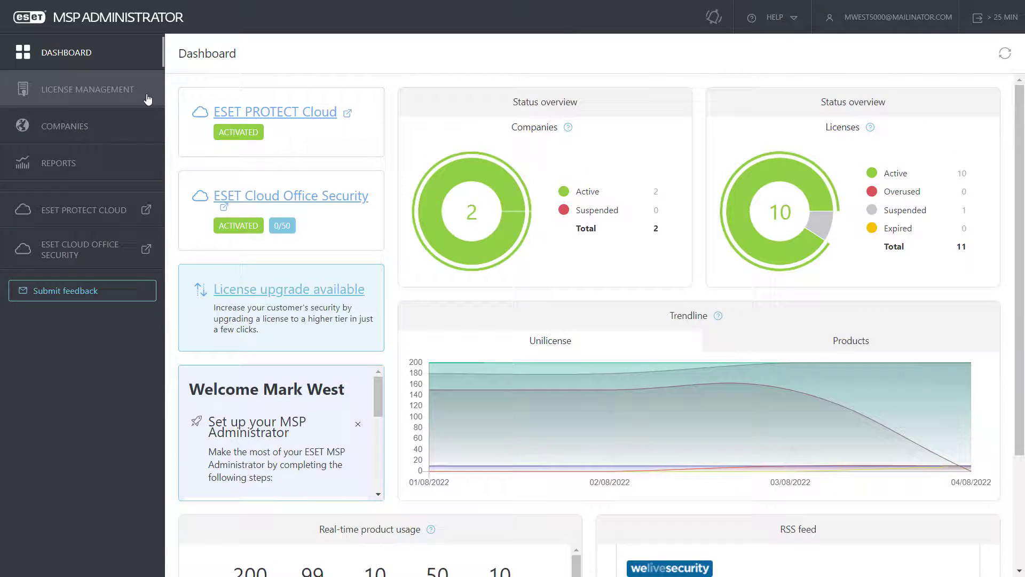
left_click(92, 88)
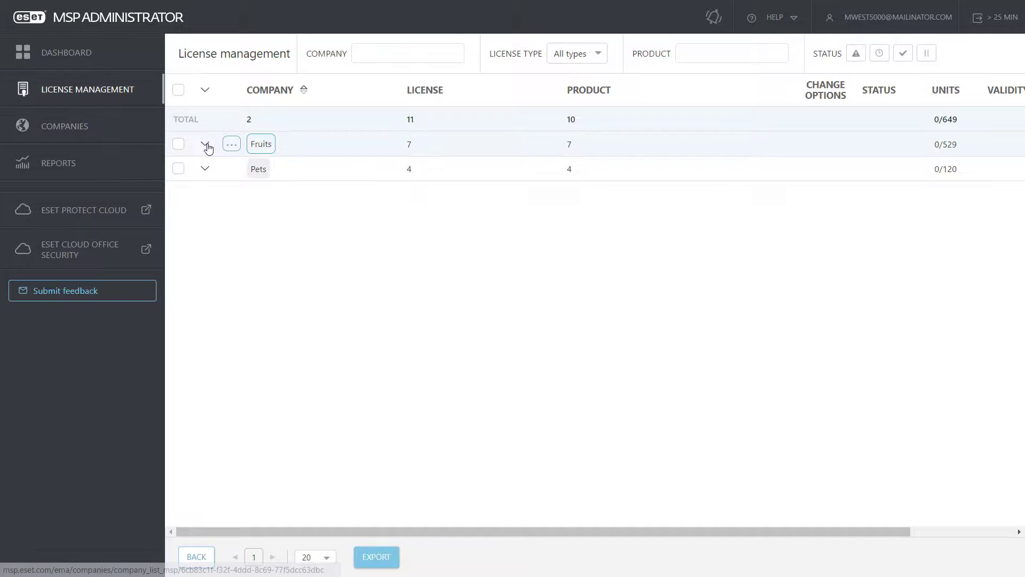
left_click(205, 144)
left_click(206, 343)
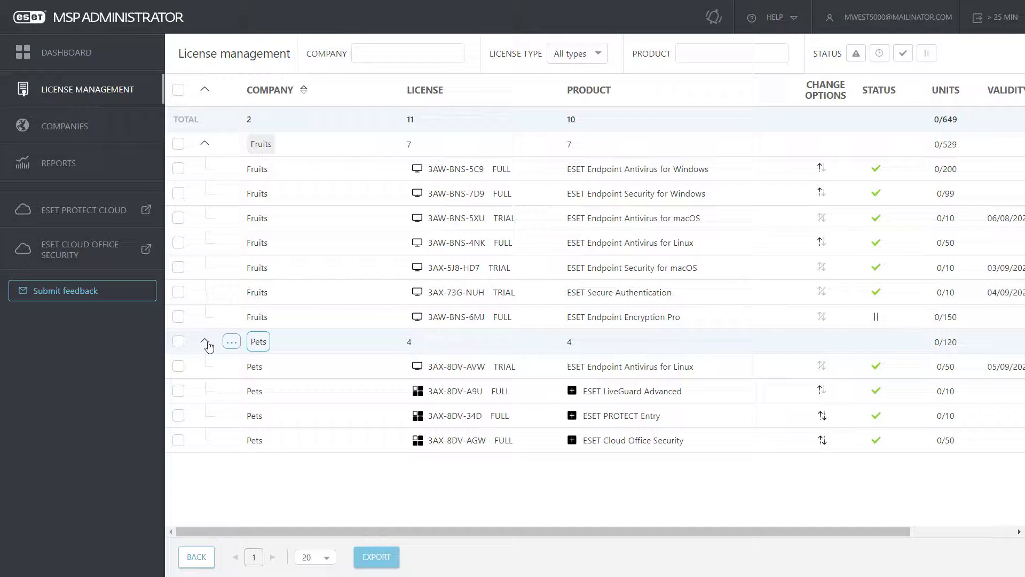
left_click(231, 368)
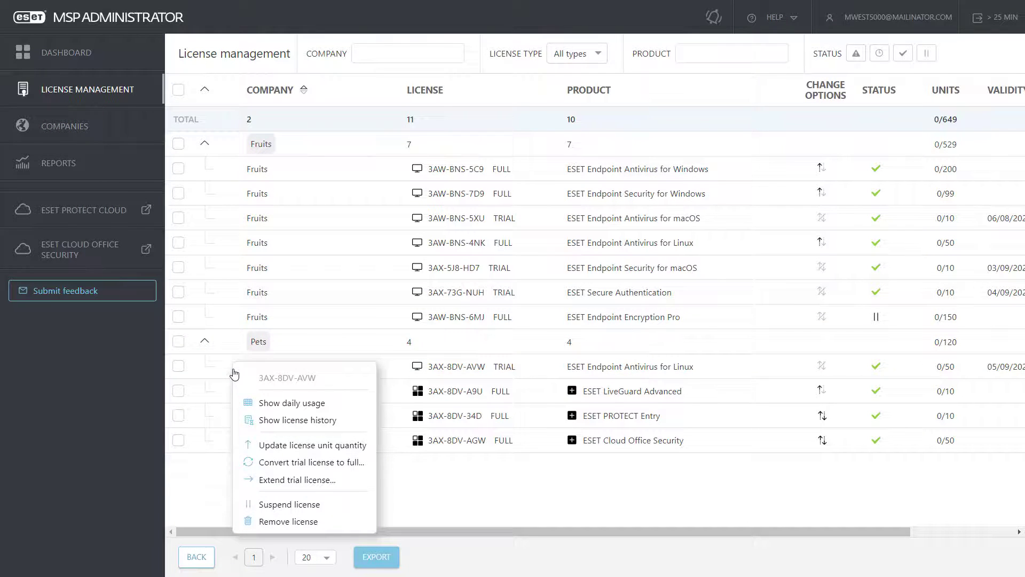
left_click(230, 392)
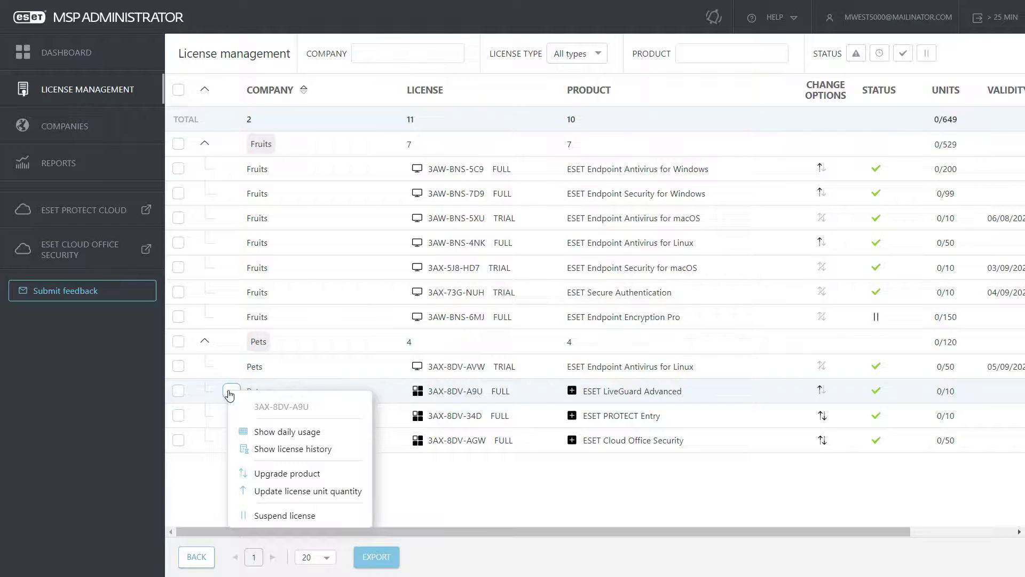
left_click(231, 318)
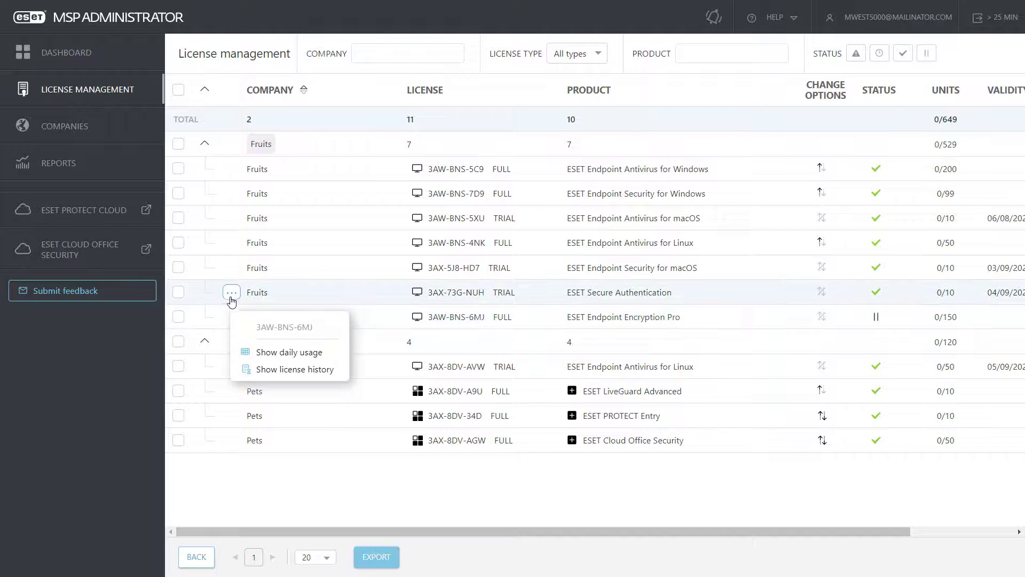
left_click(230, 297)
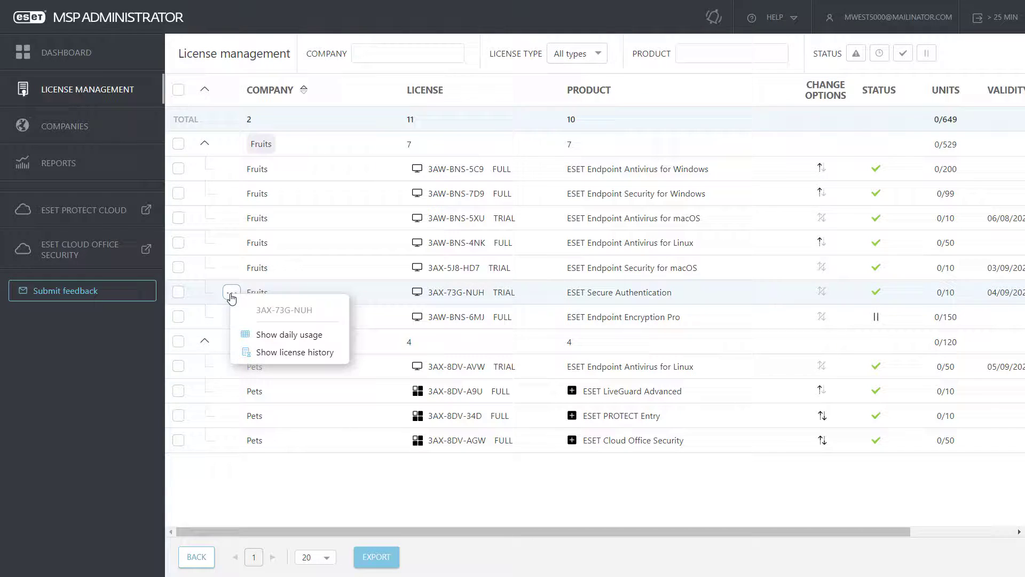
left_click(205, 144)
left_click(205, 169)
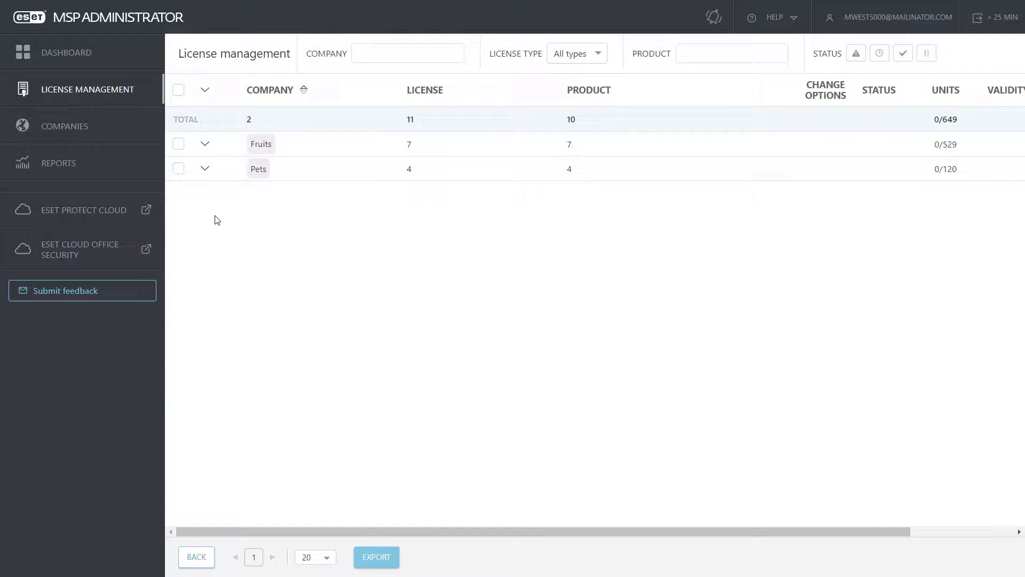
- Browse Fruits' company details, licenses and license usage, then view the Pets company's actions
left_click(96, 129)
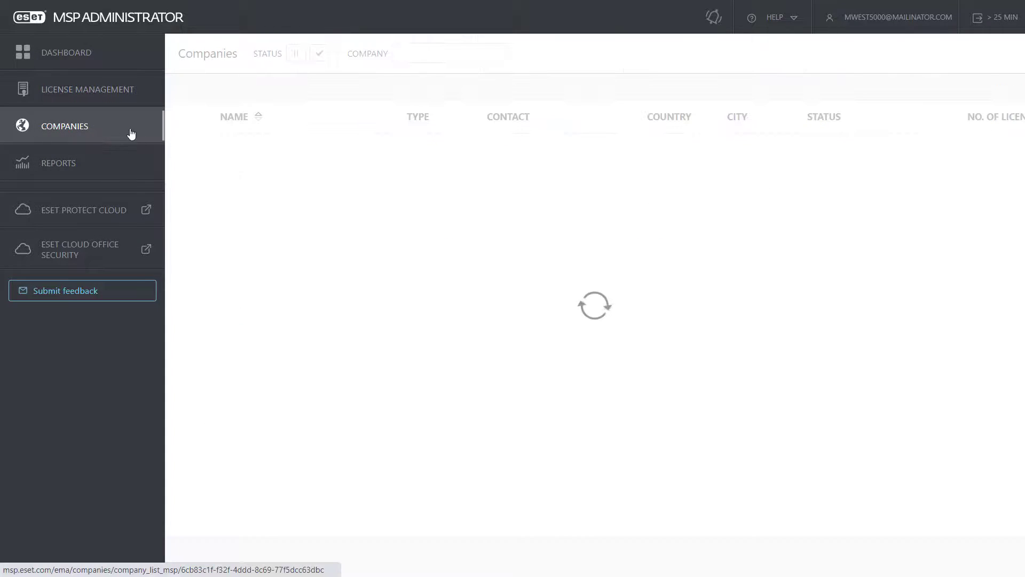
left_click(178, 149)
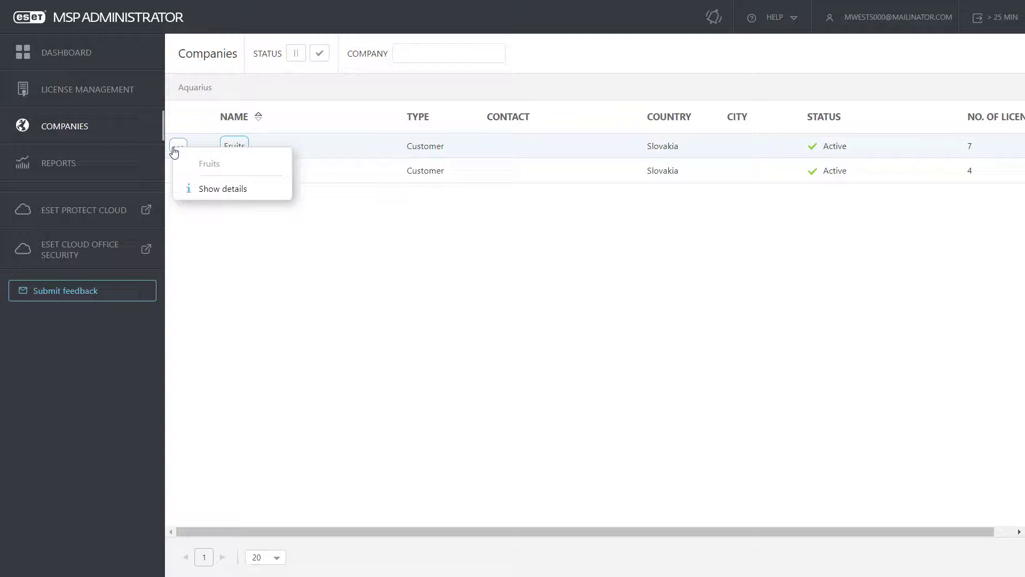
left_click(223, 193)
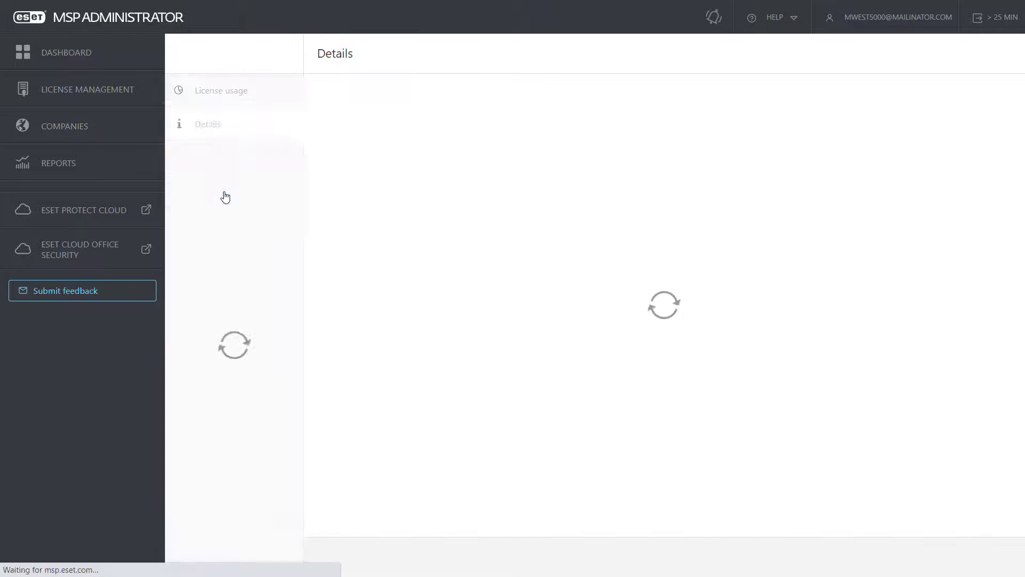
left_click(251, 135)
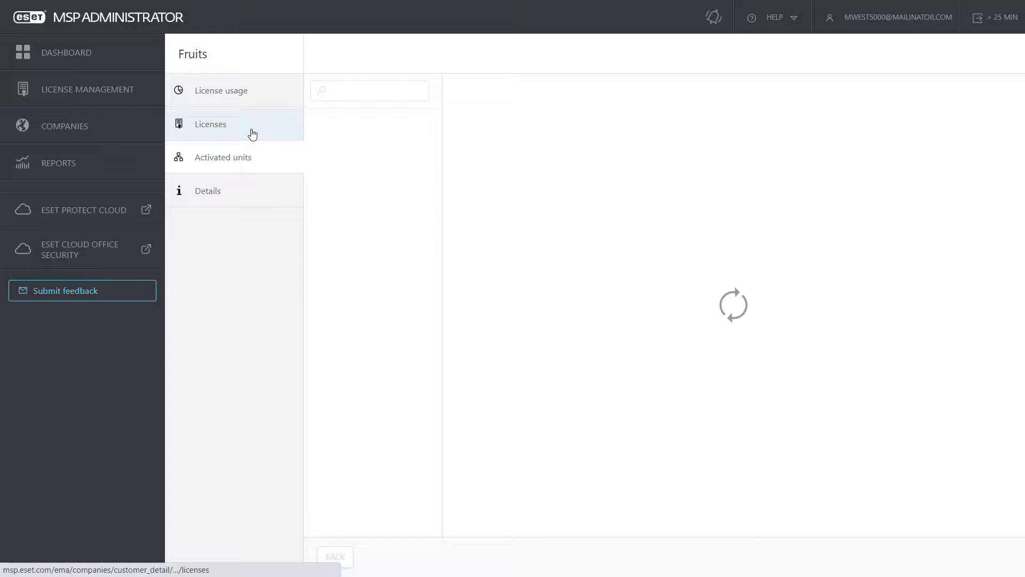
left_click(252, 100)
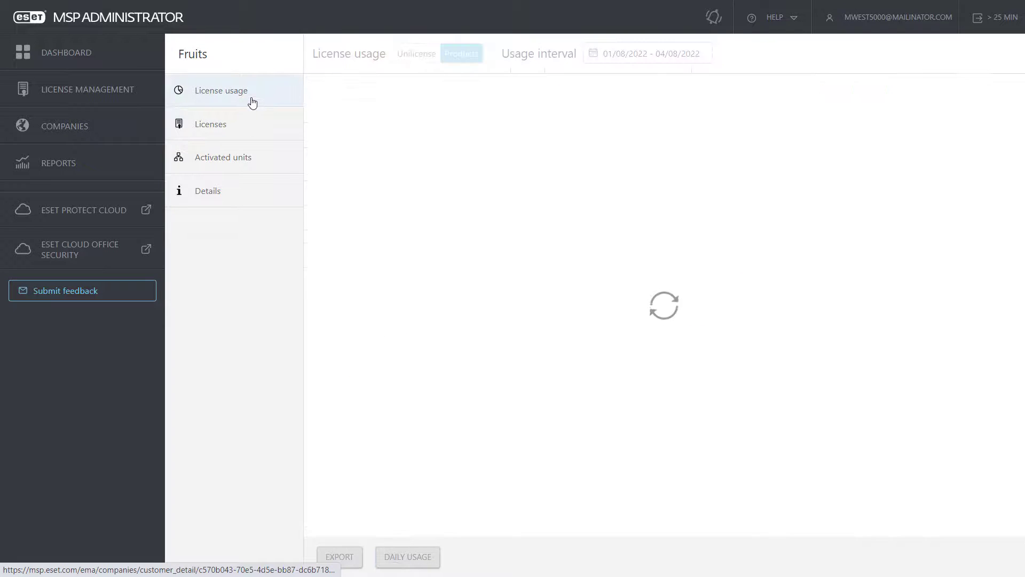
left_click(128, 135)
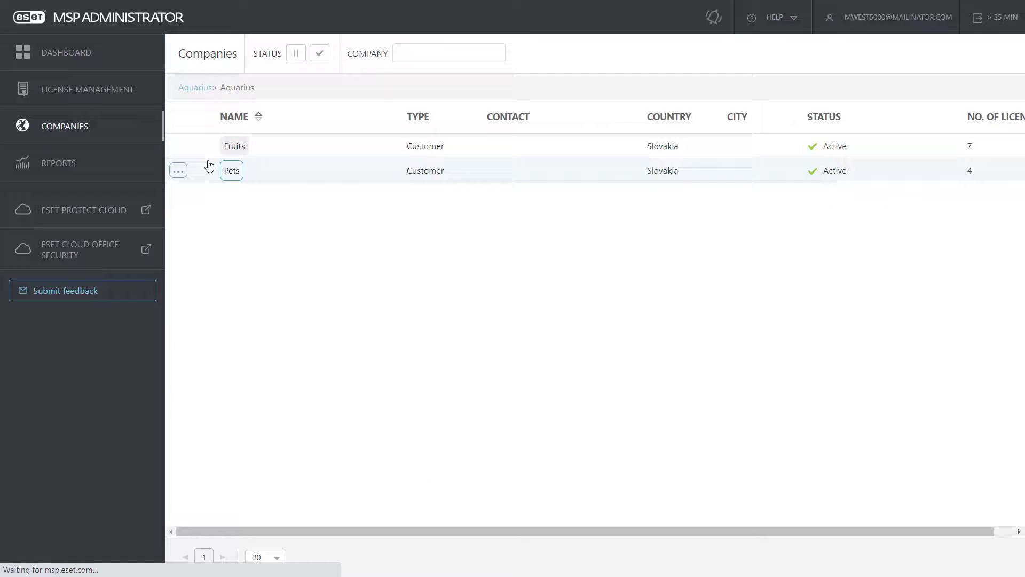
left_click(178, 172)
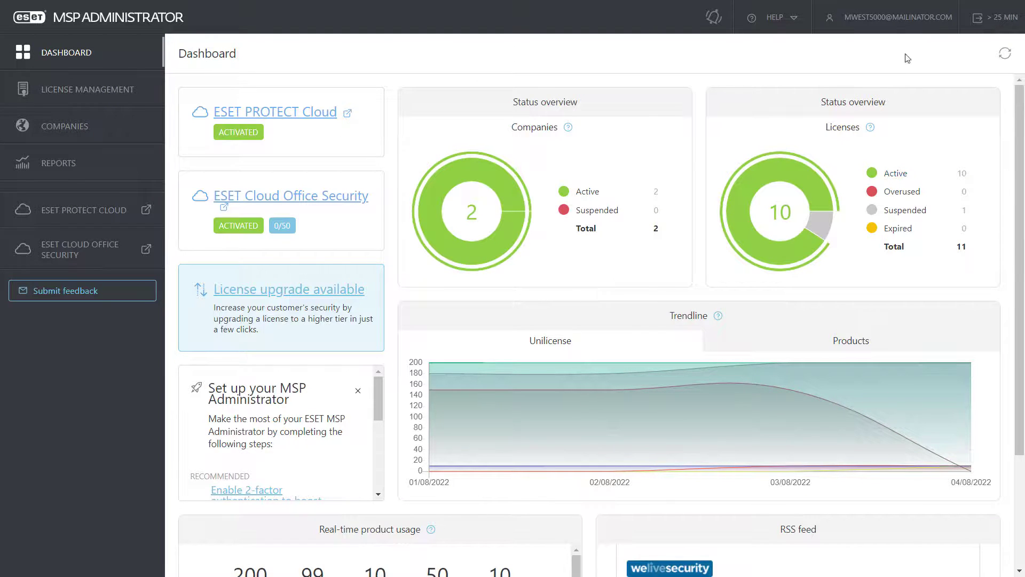
- Log out, sign back in as administrator, and open Aquarius's Access rights page
left_click(974, 22)
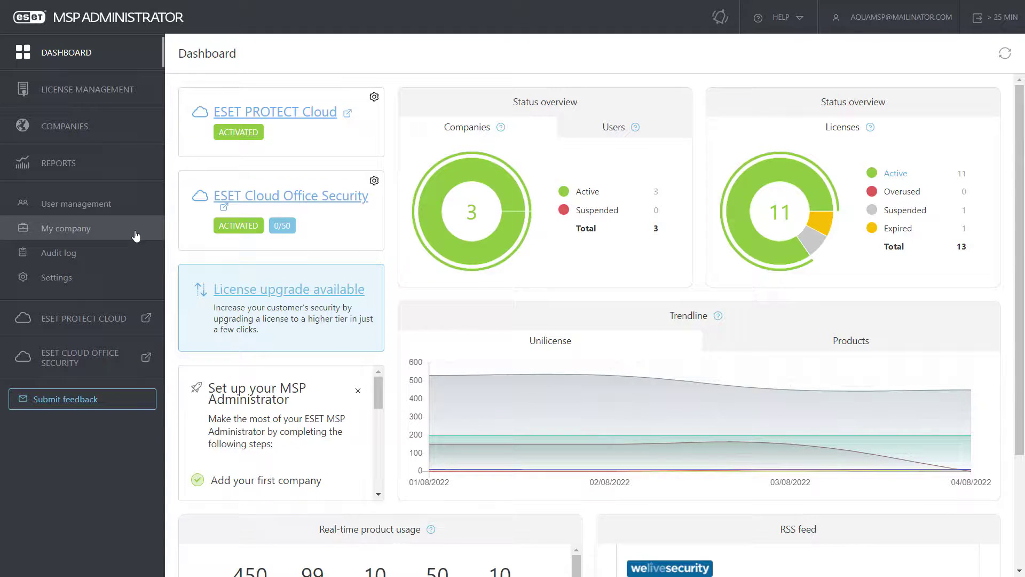
left_click(78, 231)
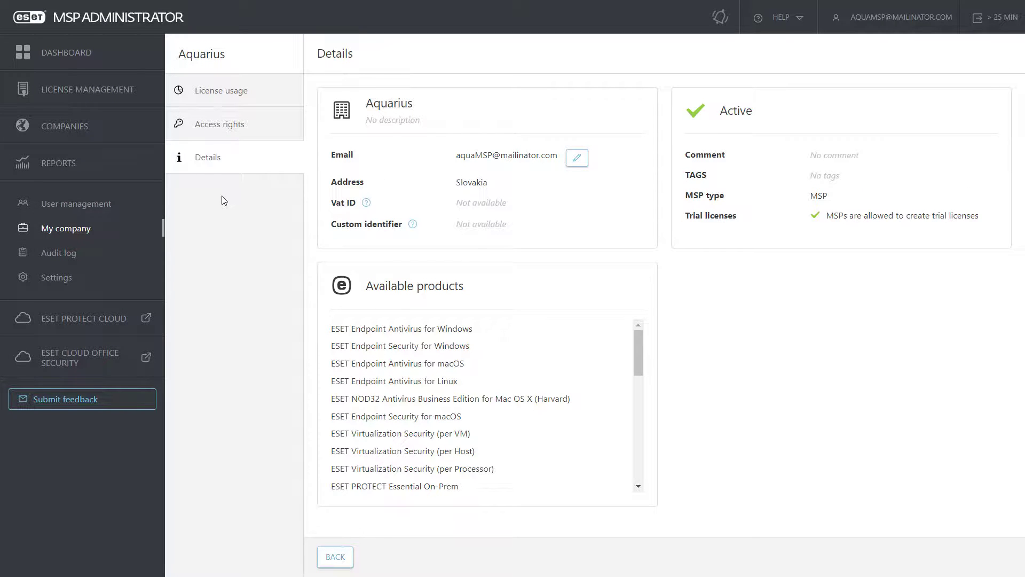
left_click(225, 128)
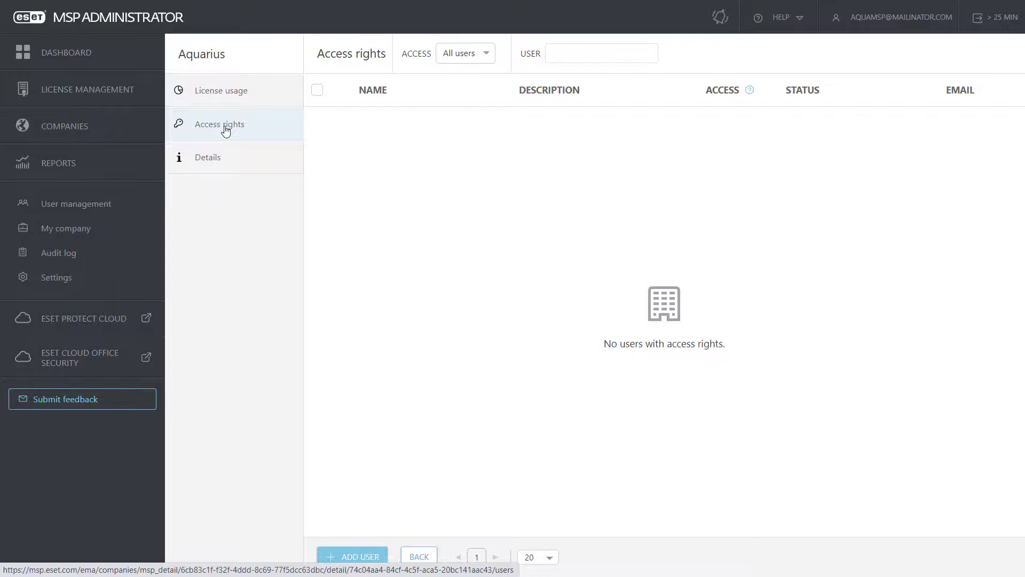
- Chart Aquarius's daily seat-day usage for Linux and Windows Endpoint Antivirus (160 and 1800)
left_click(222, 103)
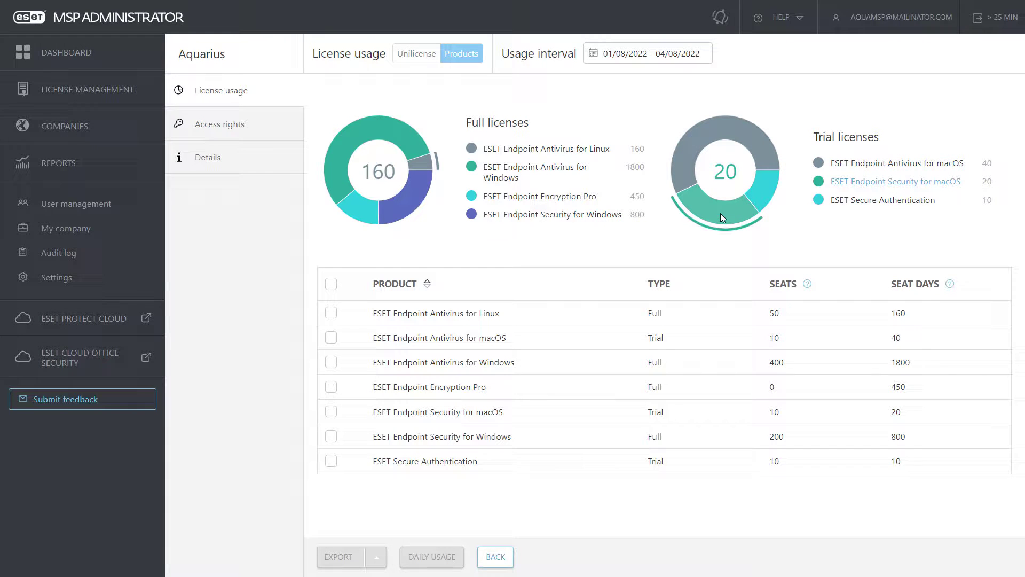
left_click(331, 313)
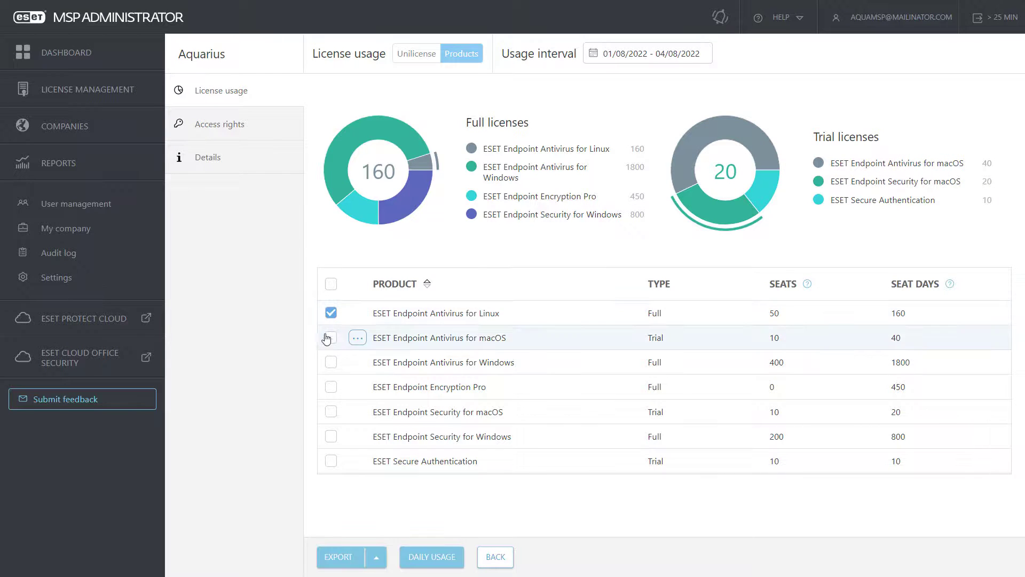
left_click(331, 362)
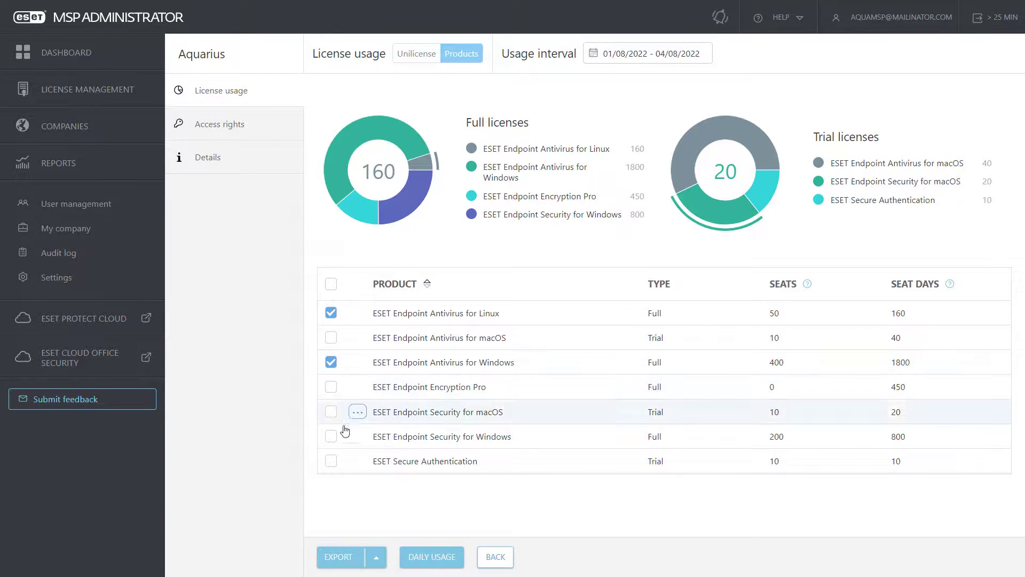
left_click(382, 563)
left_click(433, 557)
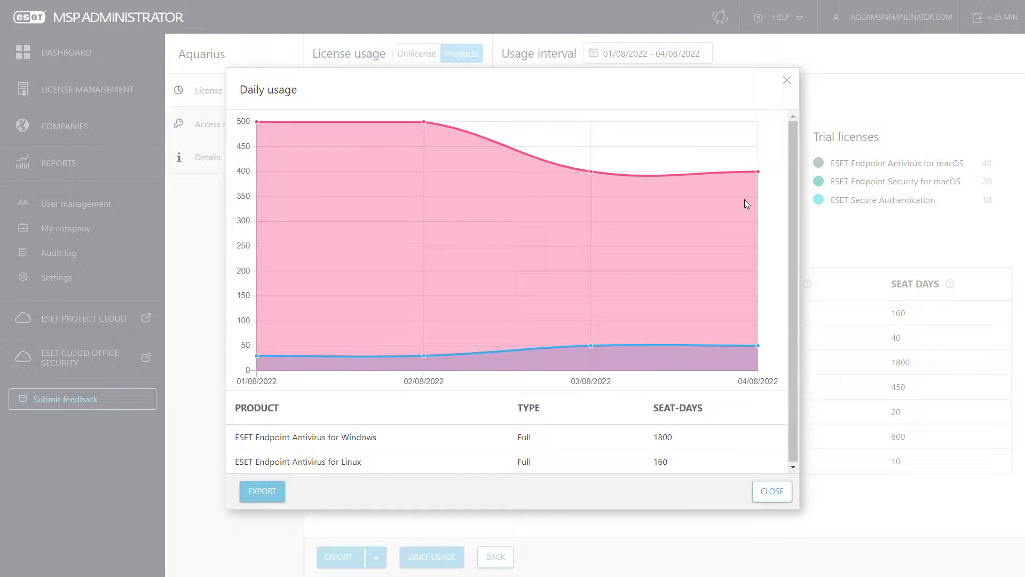
left_click(788, 81)
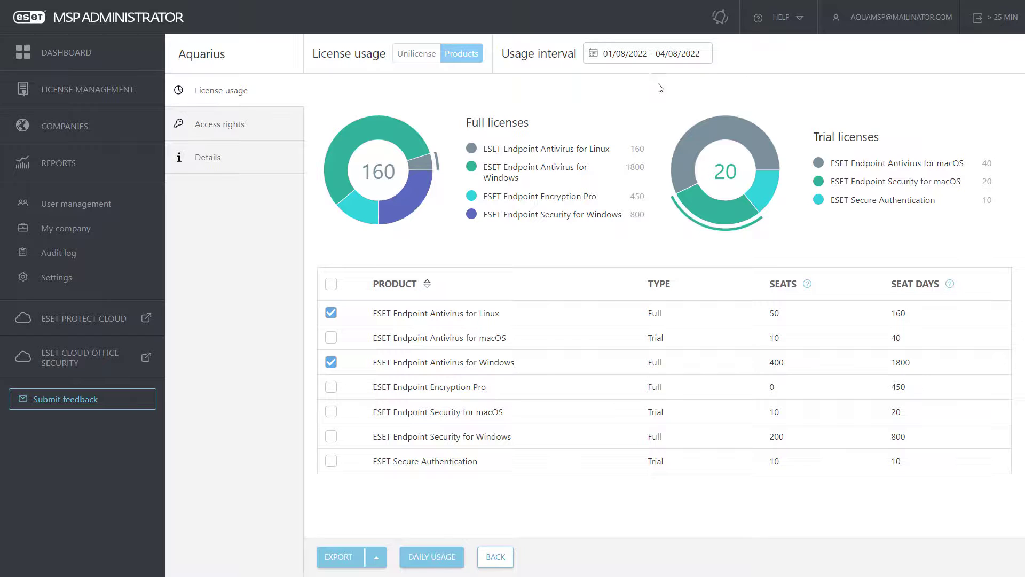
- Review the audit log of account activity, then go to Settings
left_click(64, 256)
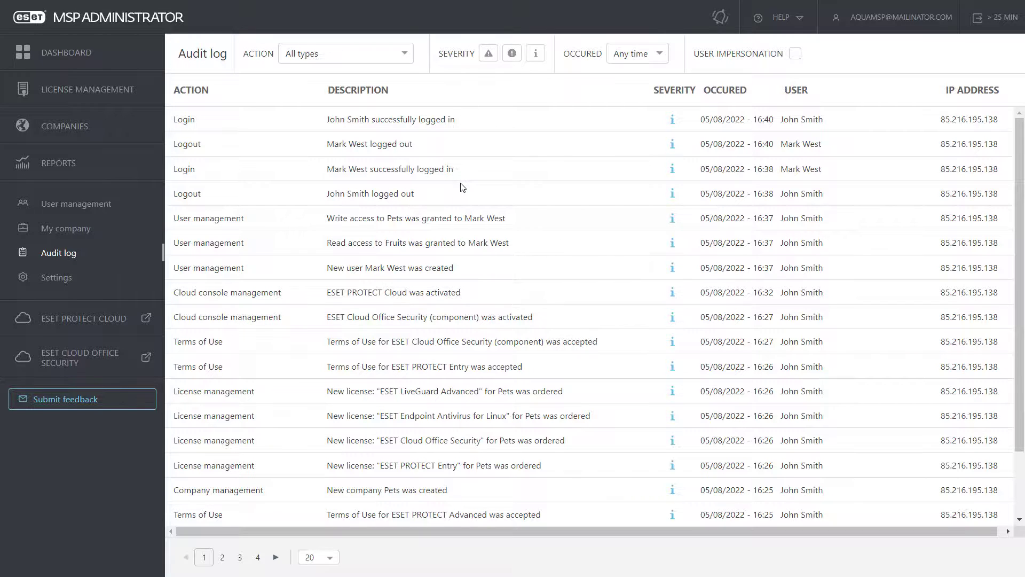
left_click(67, 277)
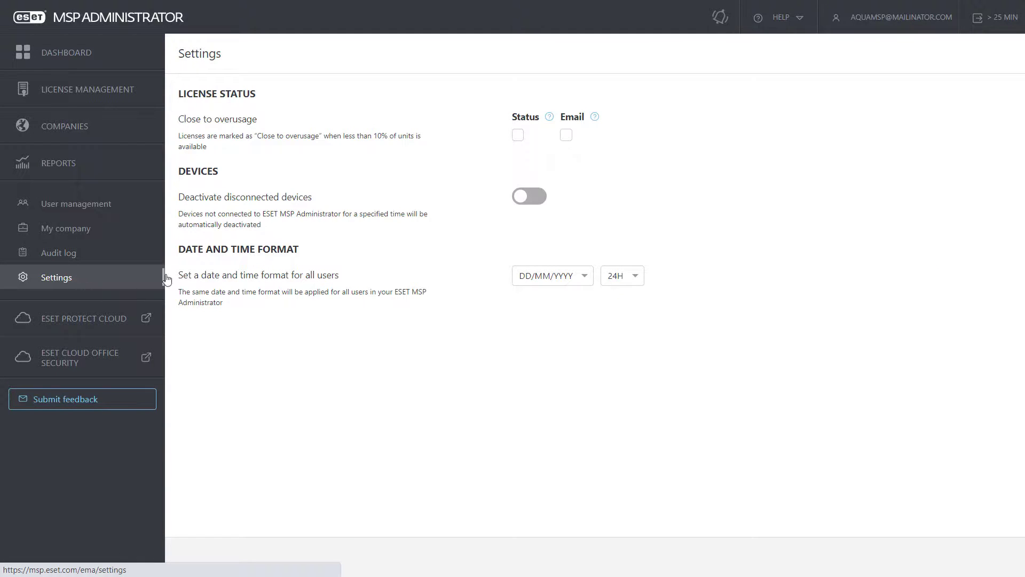
- Mark close-to-overusage licenses with a status and deactivate devices disconnected for 128 days
left_click(519, 136)
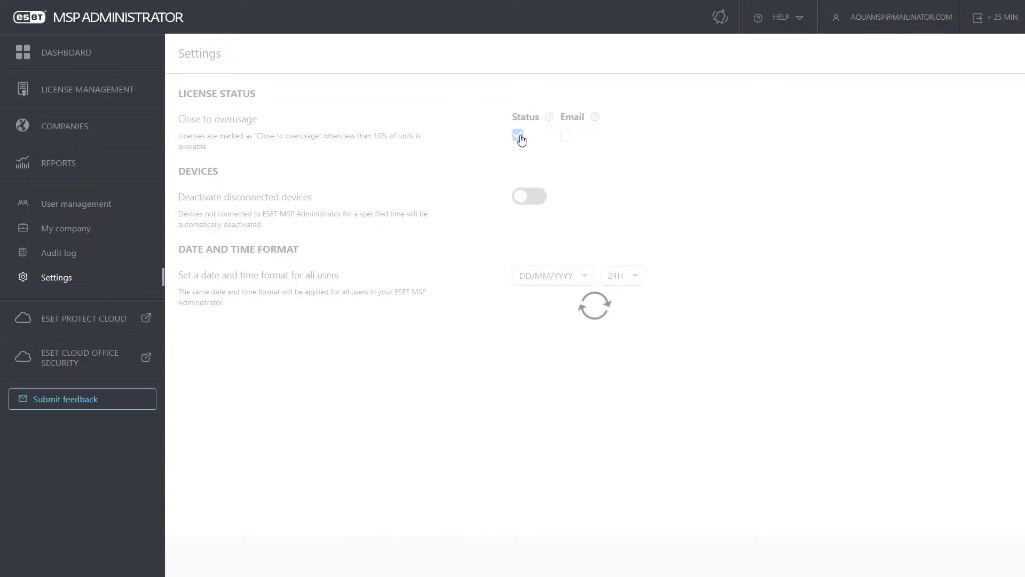
left_click(567, 136)
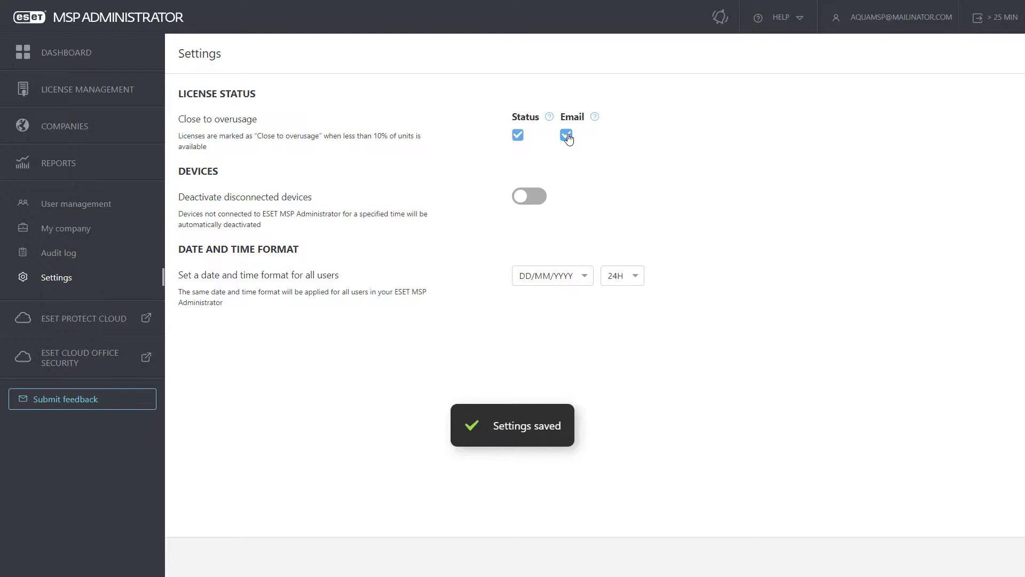
left_click(567, 135)
left_click(534, 197)
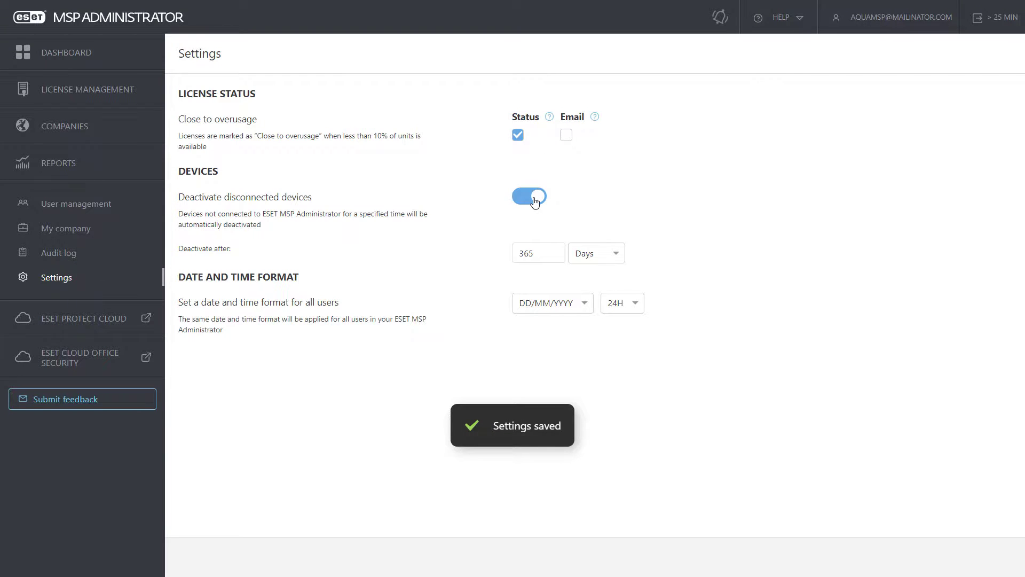
mouse_move(537, 253)
left_click_drag(543, 255, 519, 254)
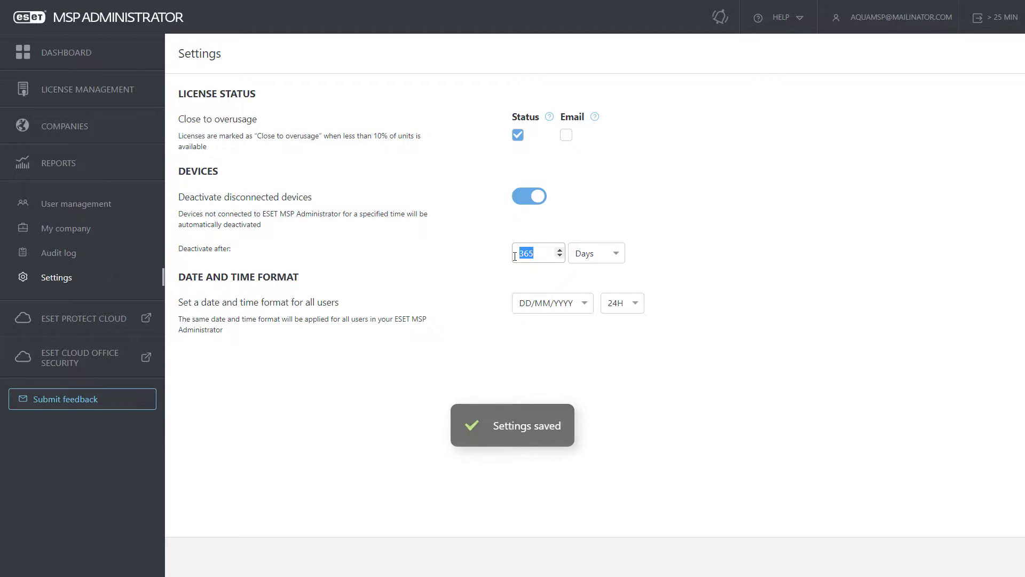
type("128")
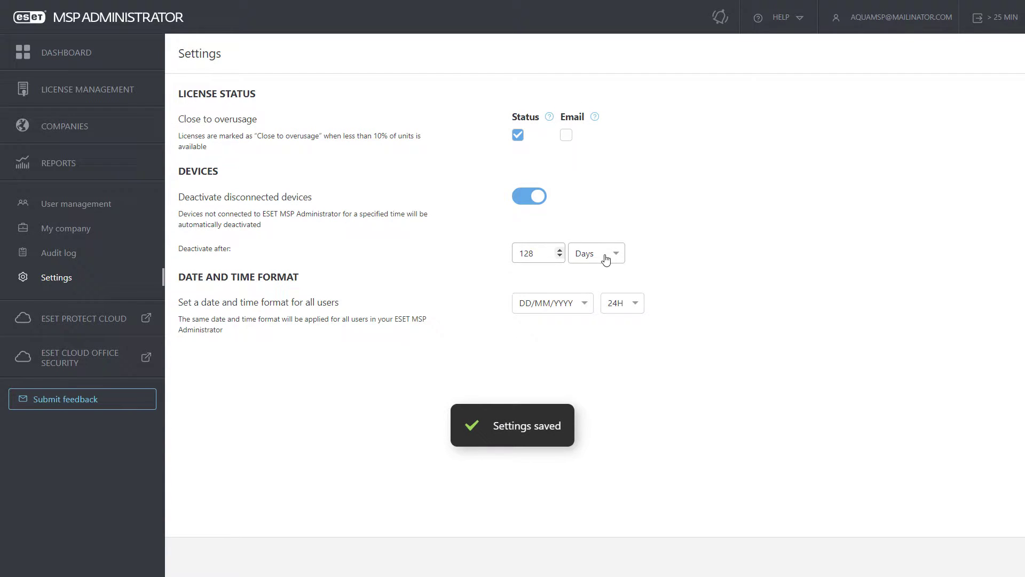
left_click(604, 255)
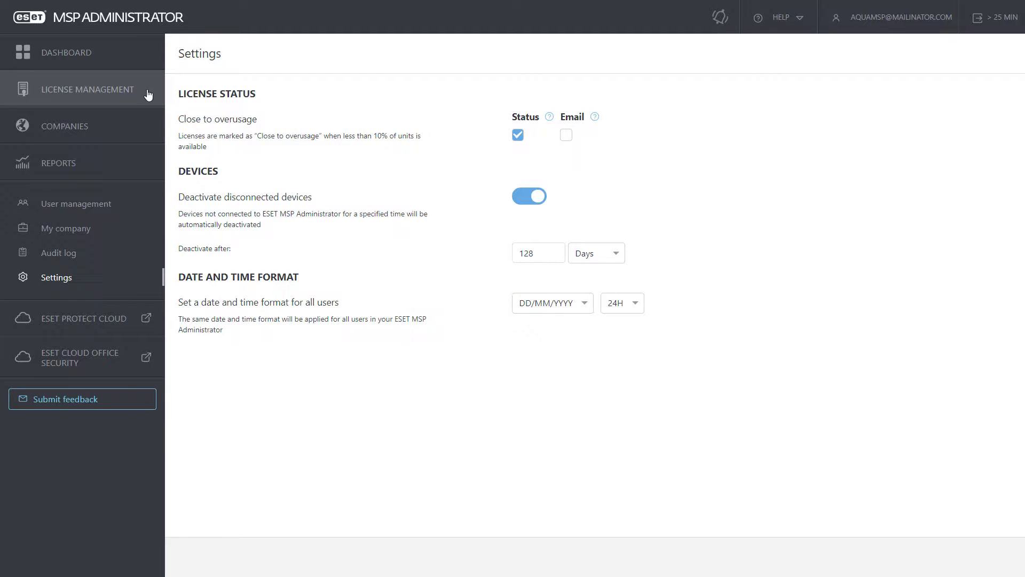
- Return to the dashboard and check the notifications panel
left_click(95, 55)
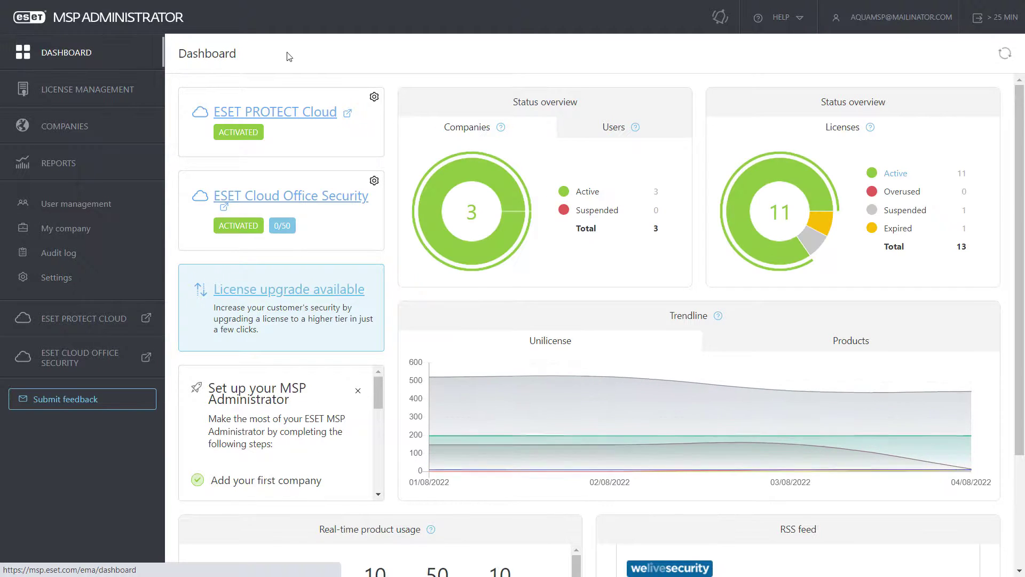
left_click(720, 18)
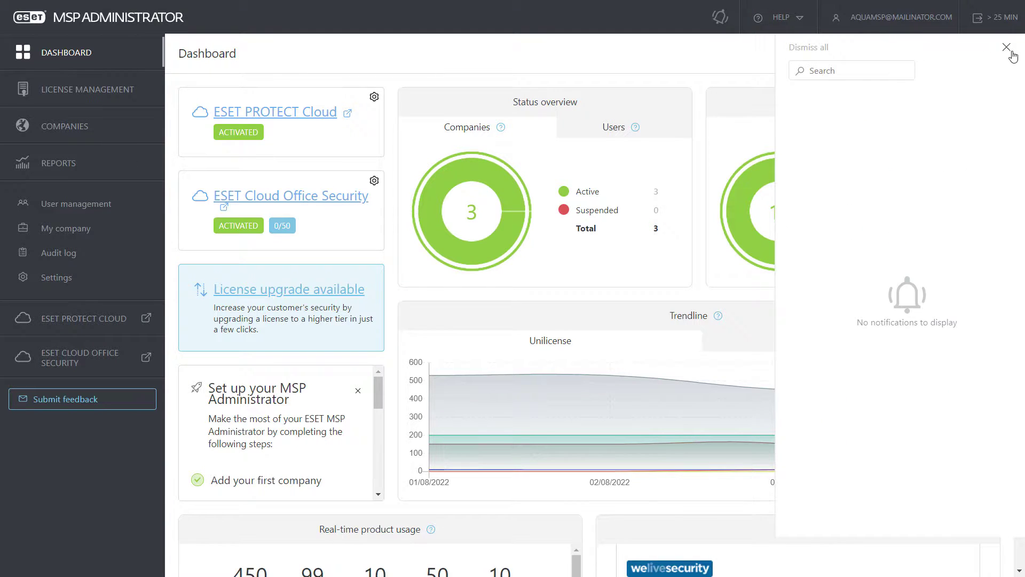
left_click(1010, 48)
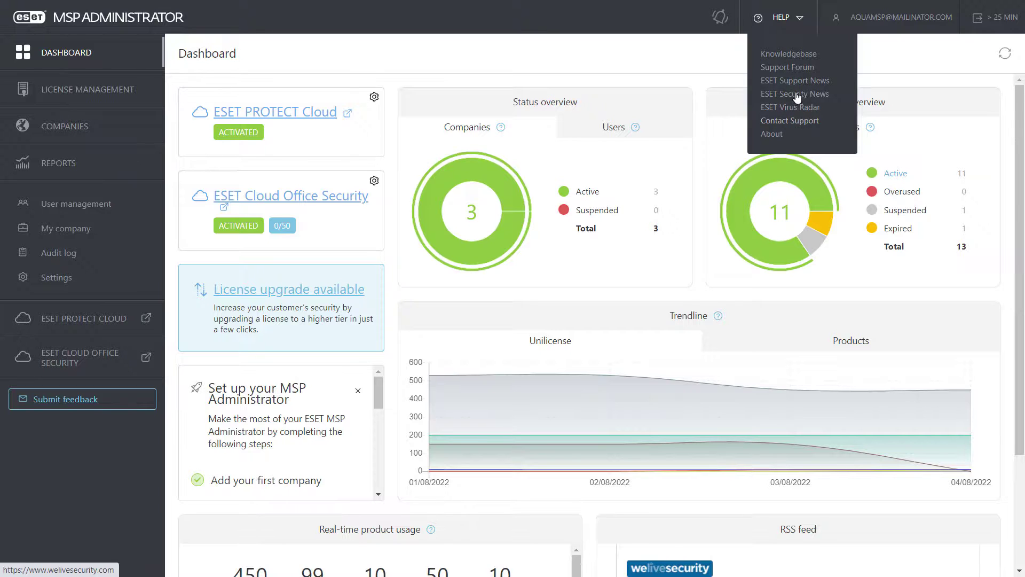
- Enable two-factor authentication on the profile with the current password, then log out
left_click(869, 24)
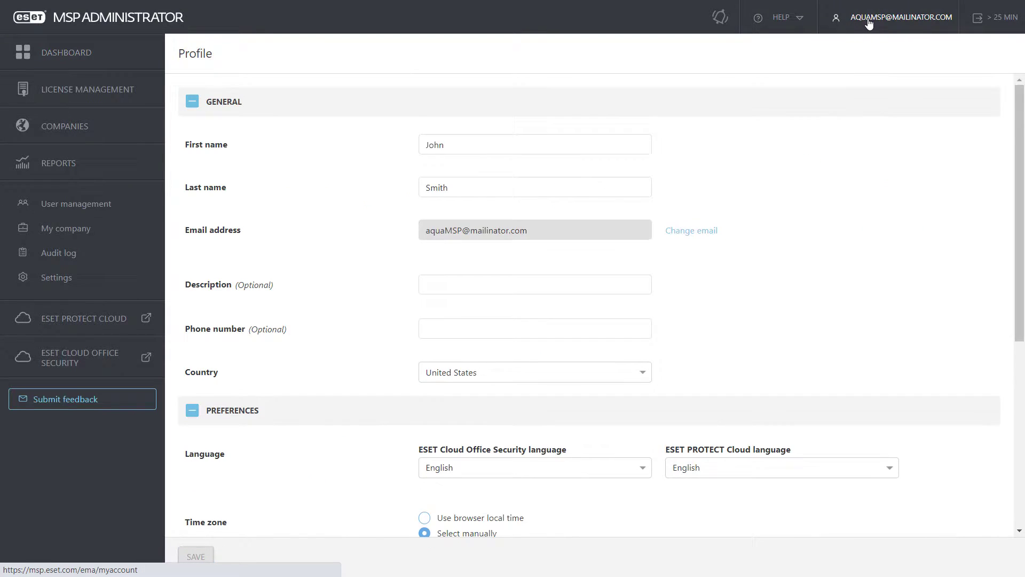
scroll(390, 307, "down", 2)
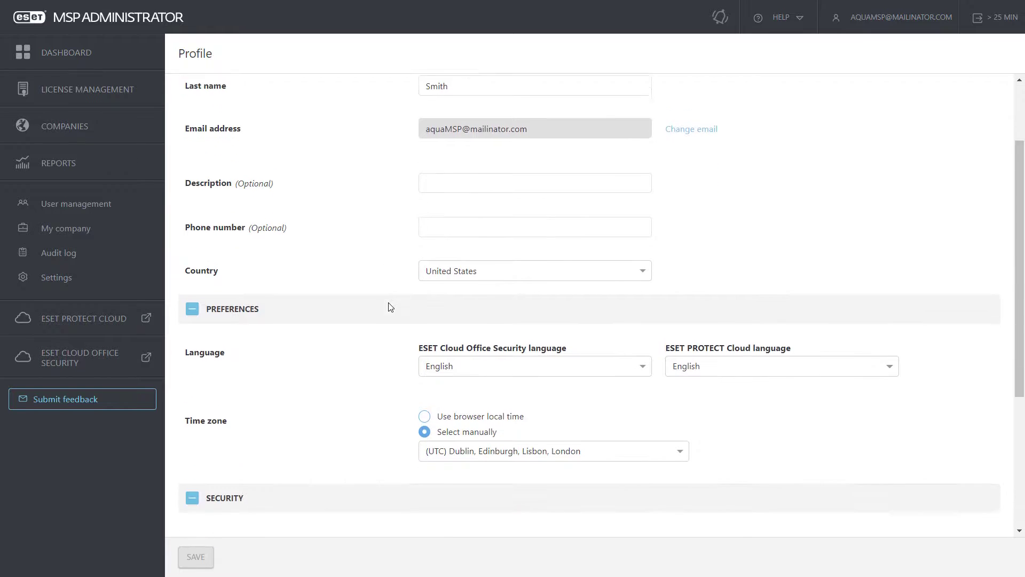
scroll(390, 307, "down", 2)
scroll(389, 307, "down", 1)
scroll(391, 307, "down", 1)
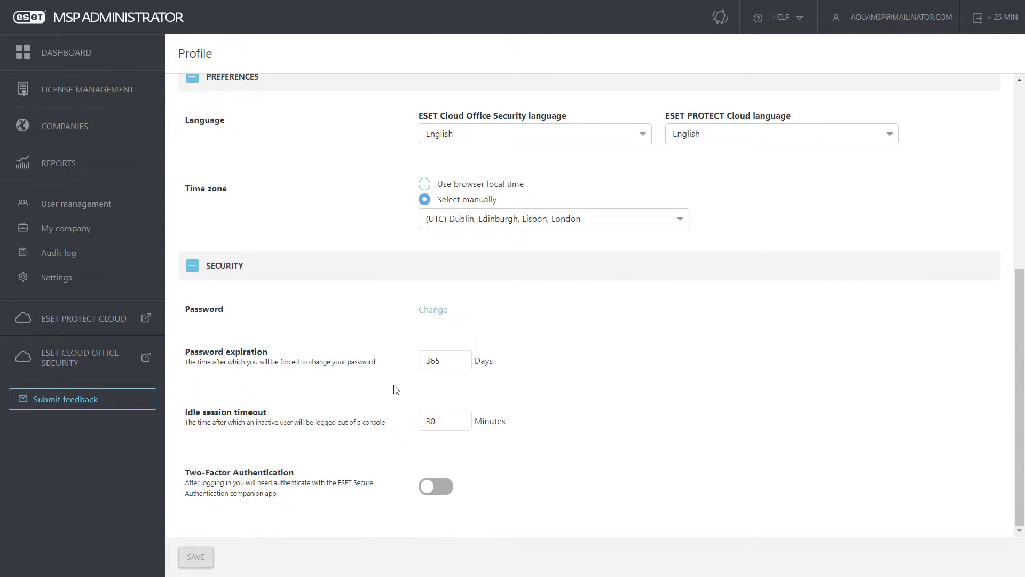
left_click(440, 491)
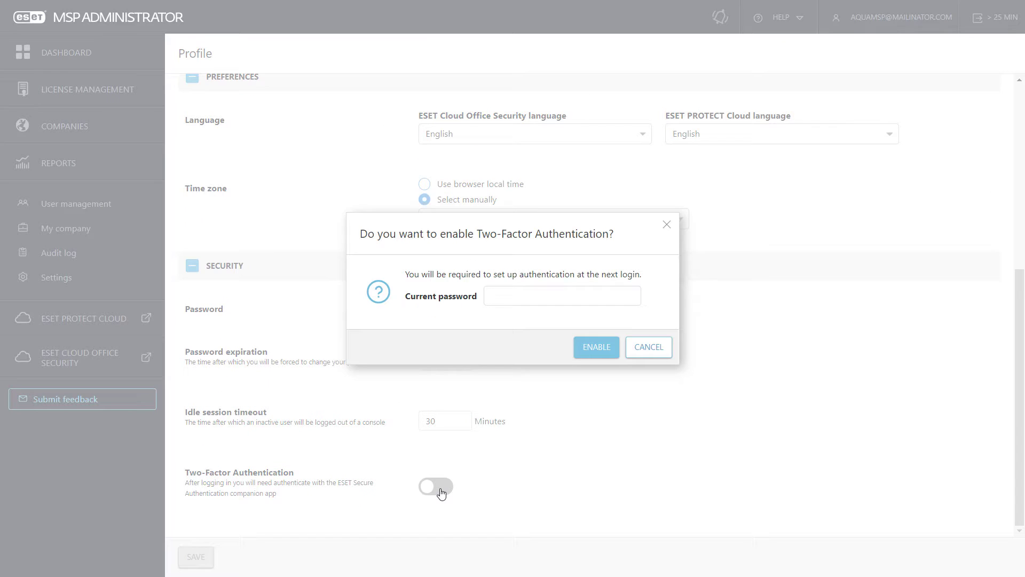
left_click(542, 303)
left_click(596, 347)
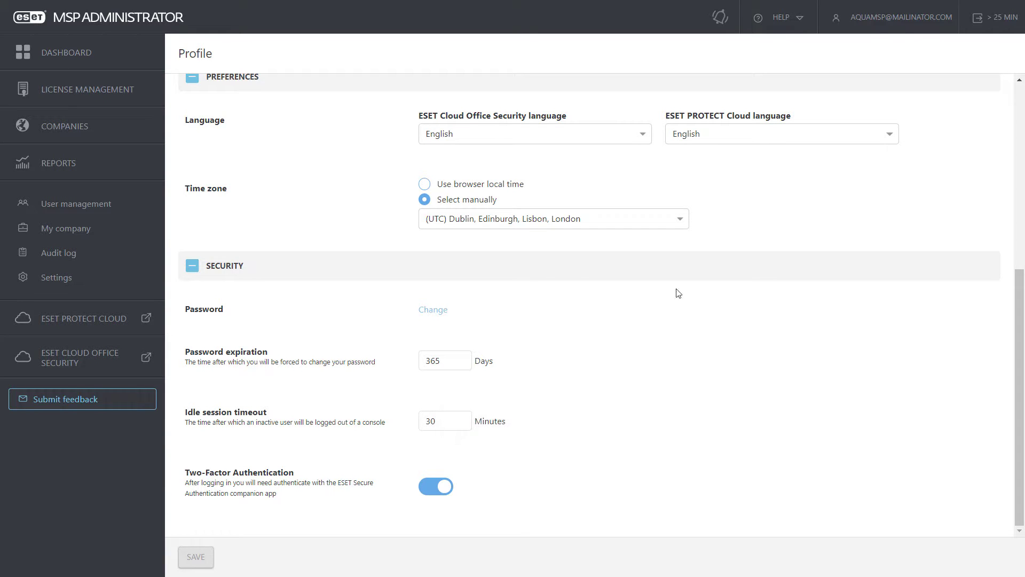
left_click(999, 18)
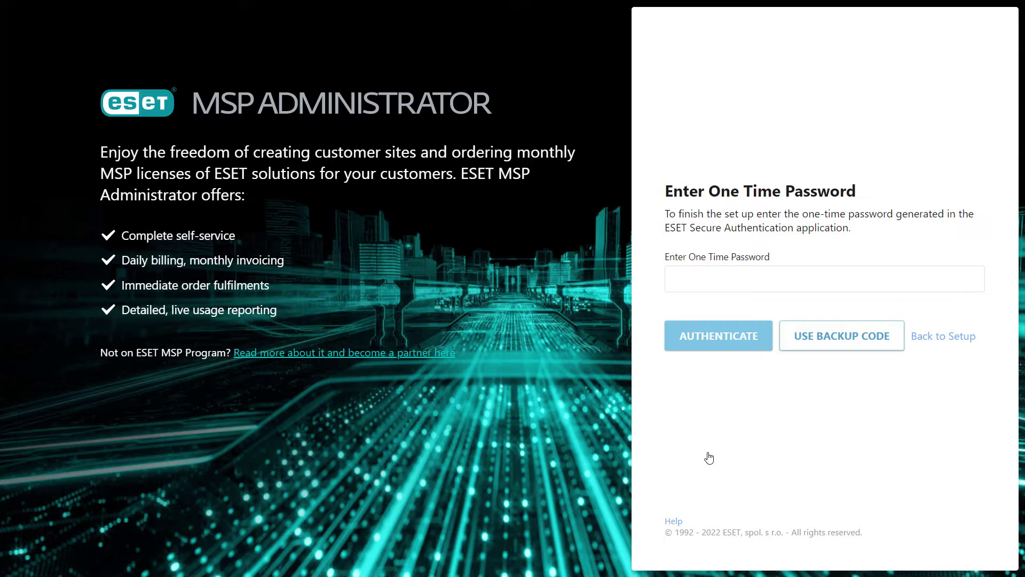
- Authenticate with the one-time password and finish the two-factor setup
left_click(692, 280)
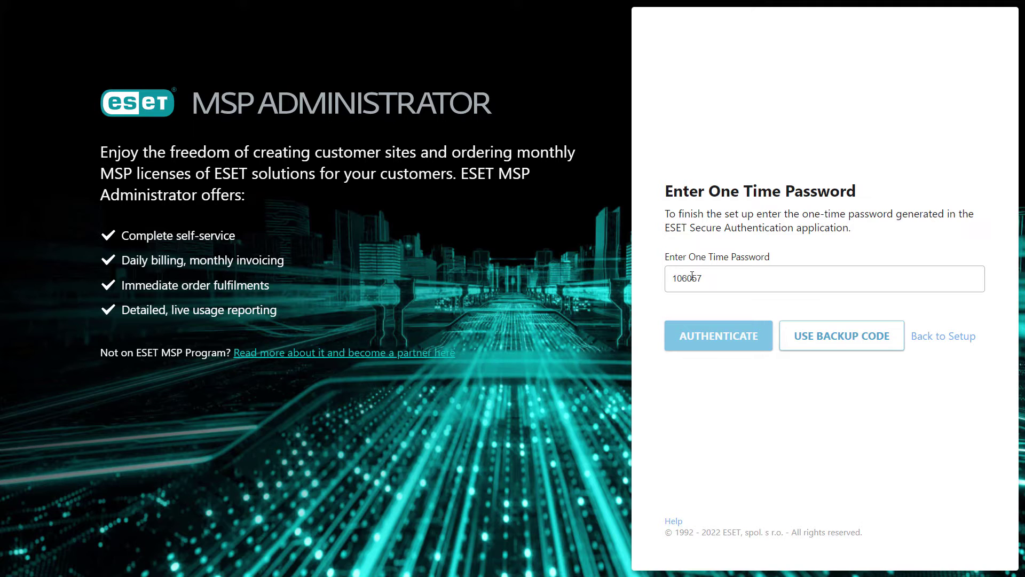
left_click(710, 340)
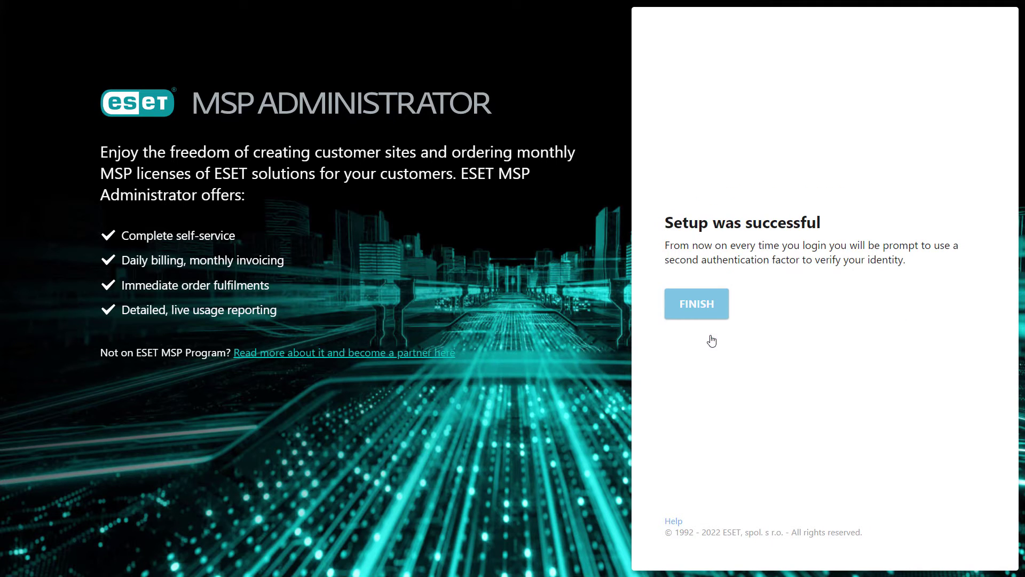
left_click(701, 312)
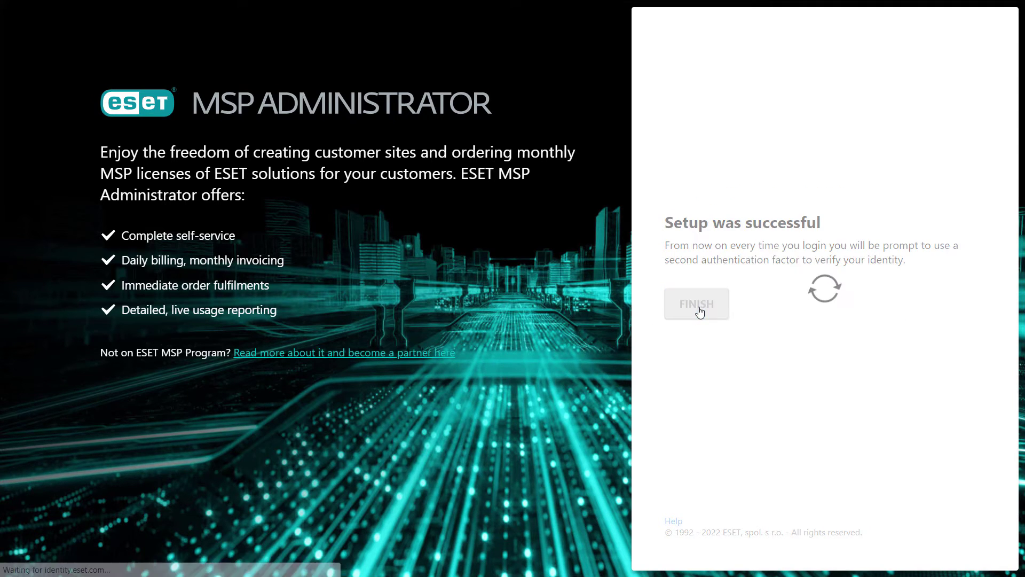